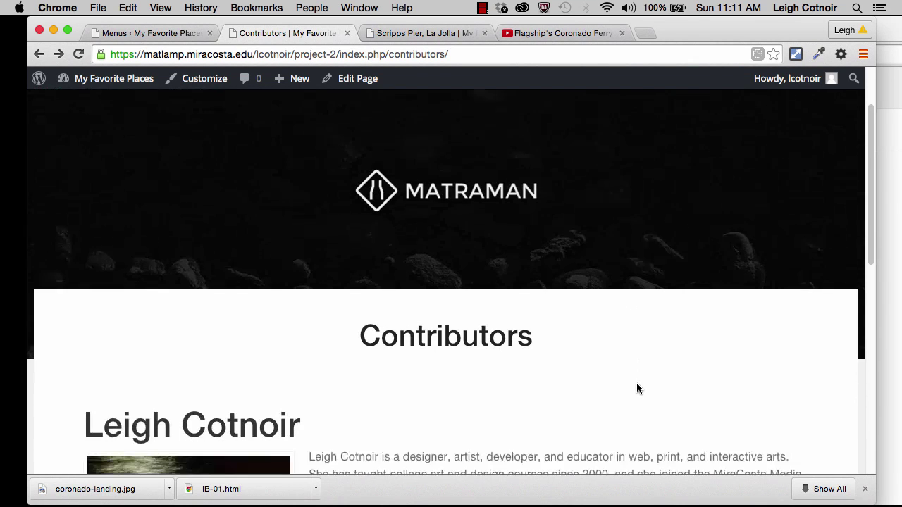
- Leave the Contributors page for the My Favorite Places home page
scroll(636, 388, "down", 4)
scroll(636, 387, "down", 4)
scroll(637, 384, "down", 3)
scroll(636, 384, "down", 1)
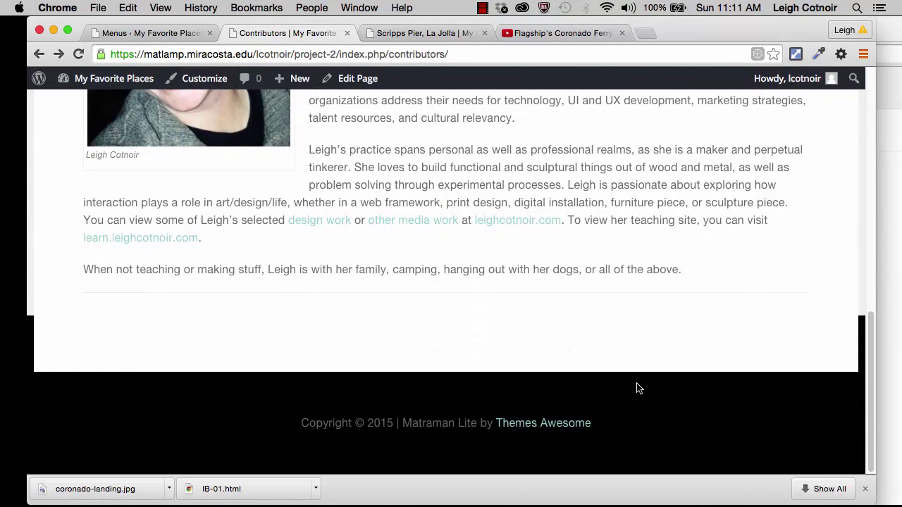
scroll(643, 279, "up", 15)
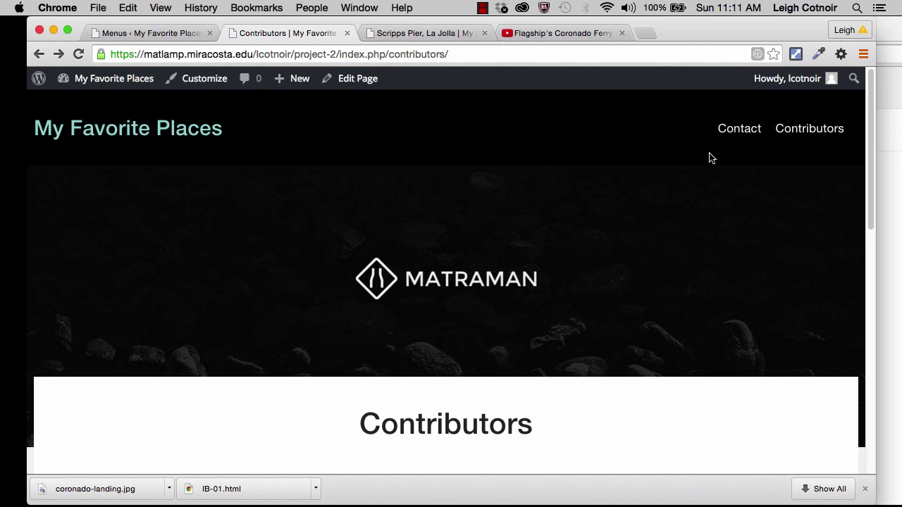
left_click(189, 134)
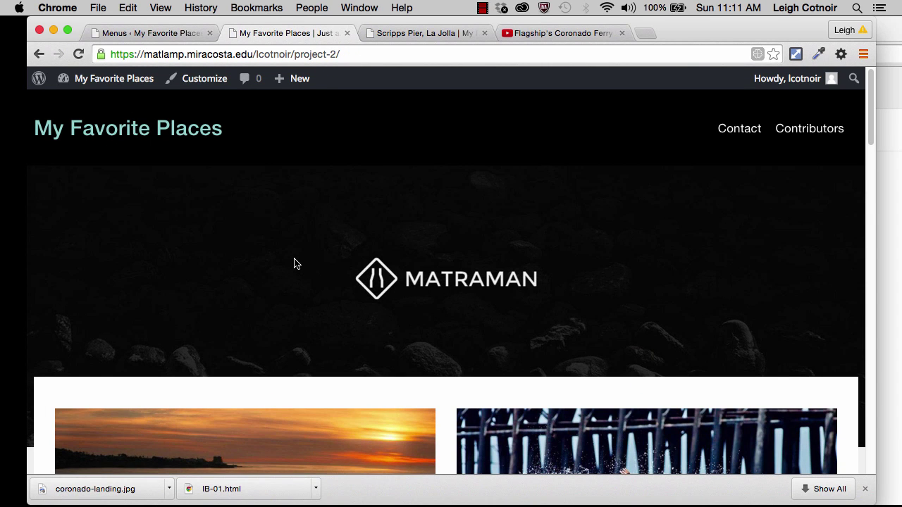
- Scroll the home page's pier post listing down to the Coronado Ferry Landing post
scroll(296, 264, "down", 5)
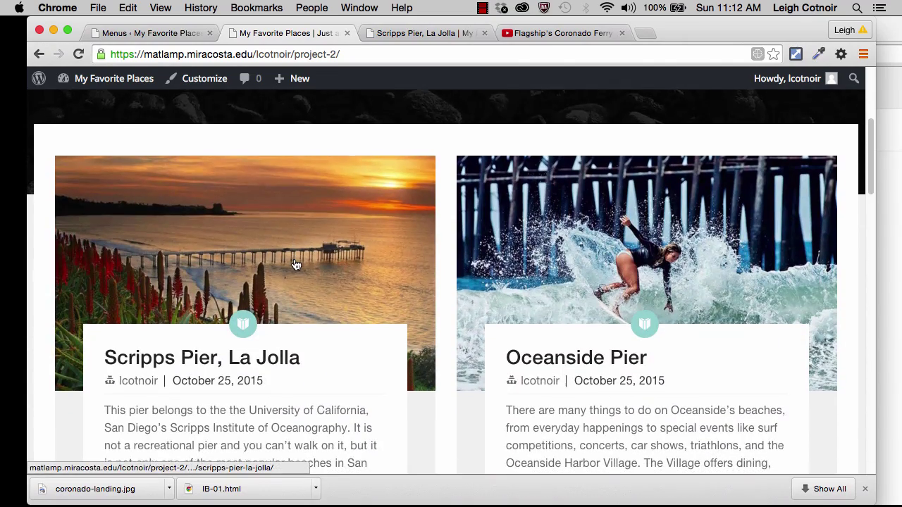
scroll(295, 264, "down", 3)
scroll(294, 259, "down", 2)
scroll(295, 260, "down", 5)
scroll(295, 260, "down", 5)
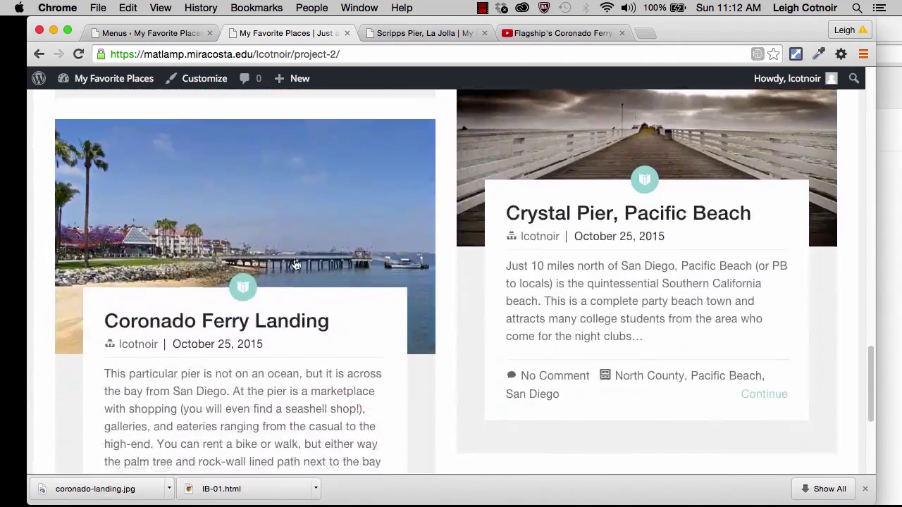
scroll(296, 263, "up", 2)
scroll(296, 263, "up", 4)
scroll(294, 263, "down", 8)
scroll(295, 264, "down", 3)
scroll(294, 264, "down", 1)
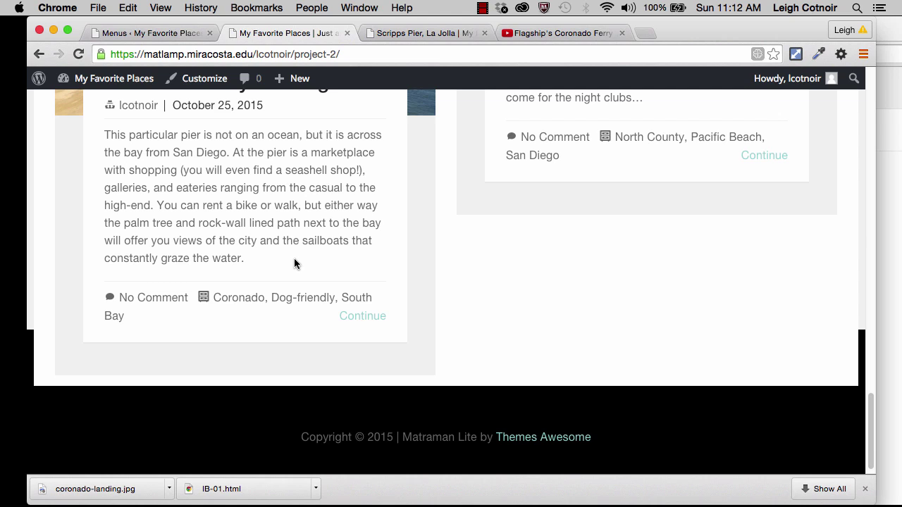
scroll(295, 264, "down", 1)
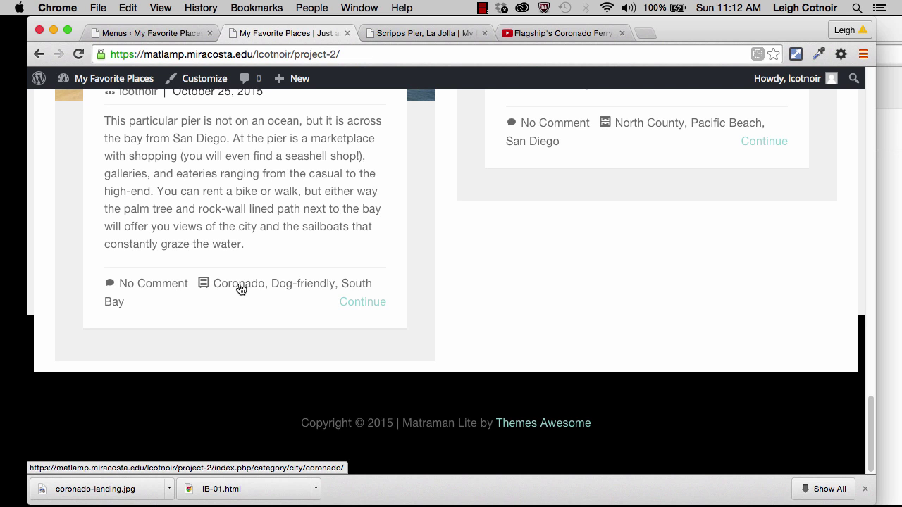
scroll(254, 245, "up", 3)
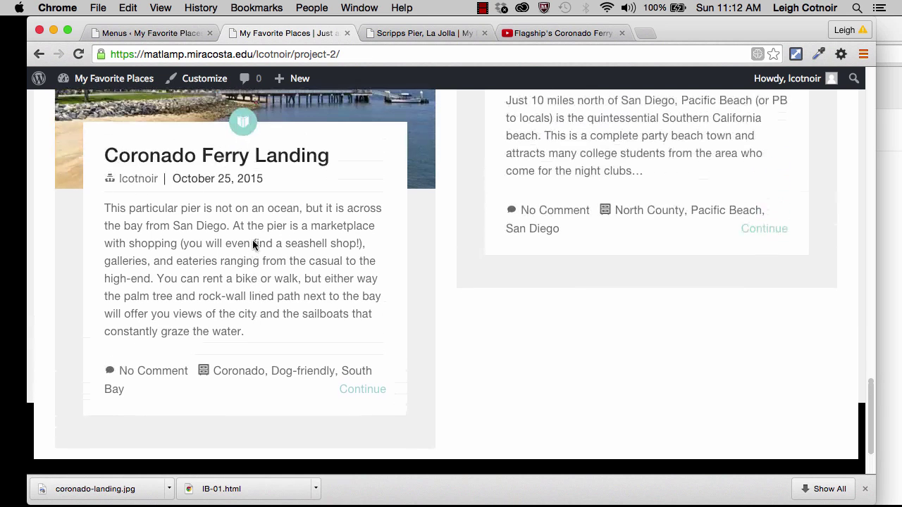
scroll(254, 245, "up", 2)
scroll(268, 198, "up", 3)
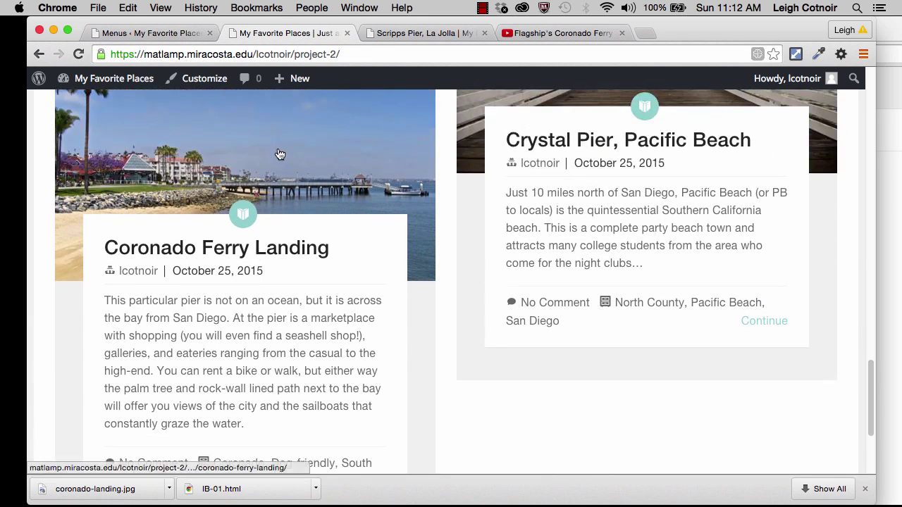
- Open the Coronado Ferry Landing post and skim its opening text and photos
left_click(278, 155)
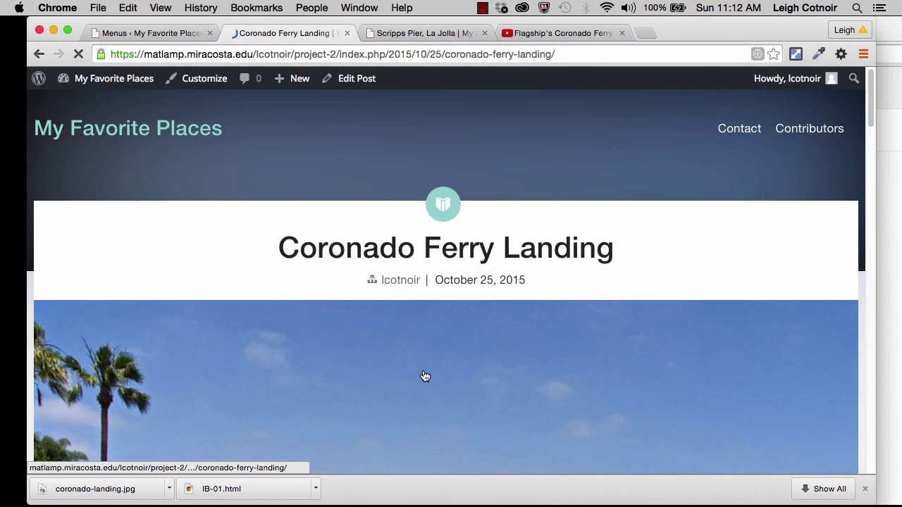
scroll(423, 370, "down", 5)
scroll(425, 375, "down", 5)
scroll(425, 376, "down", 2)
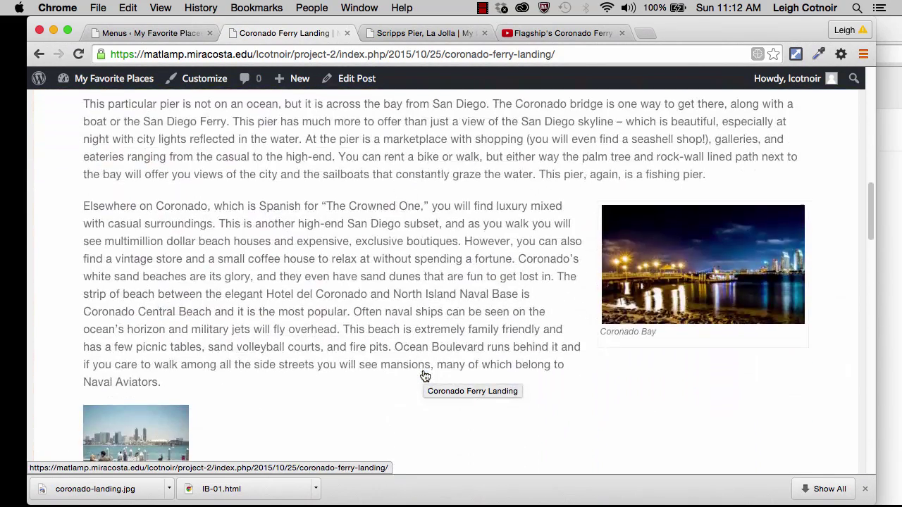
scroll(425, 375, "down", 5)
scroll(425, 376, "down", 2)
scroll(425, 376, "up", 5)
scroll(423, 376, "up", 2)
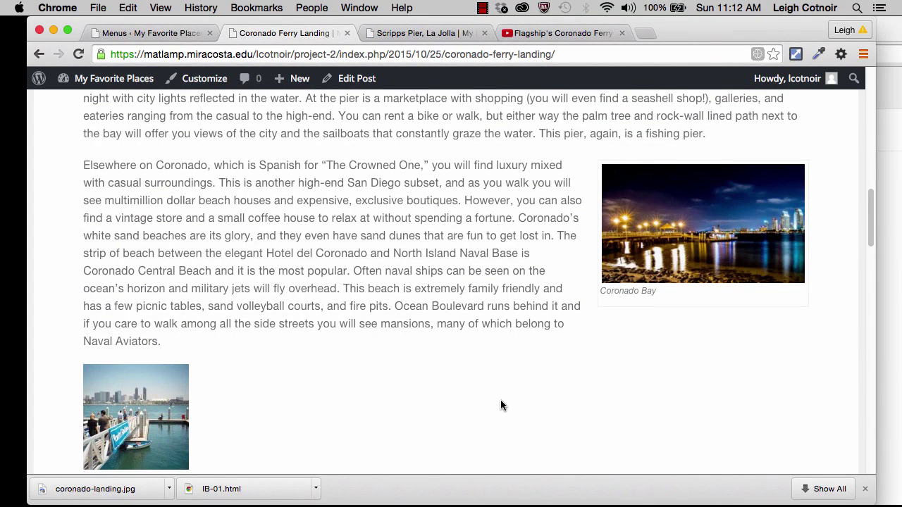
- Scroll down to the post's comment form at the bottom, then back up
scroll(500, 403, "down", 5)
scroll(501, 405, "down", 2)
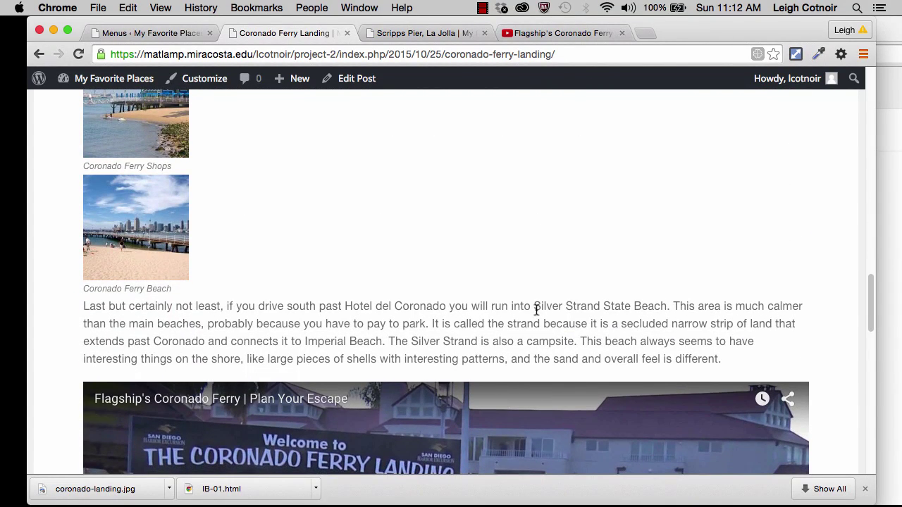
scroll(540, 305, "down", 1)
scroll(540, 303, "down", 4)
scroll(539, 303, "down", 3)
scroll(540, 305, "down", 1)
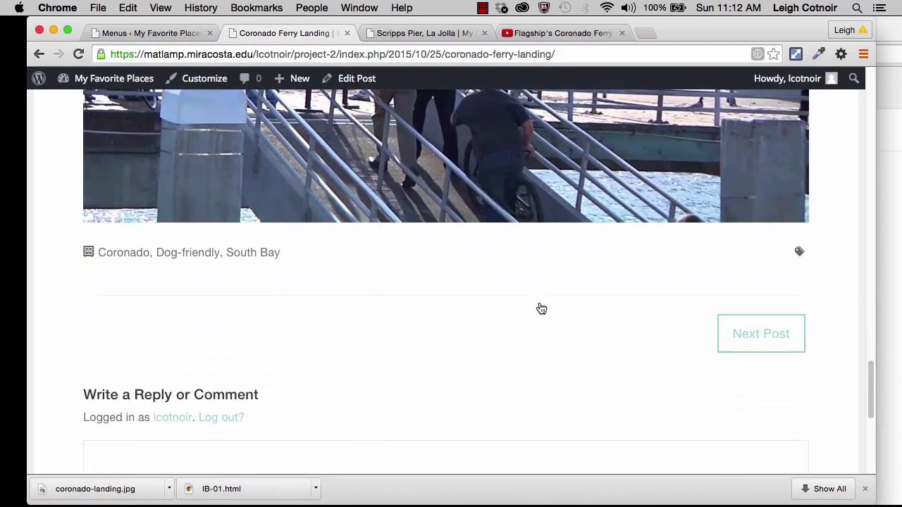
scroll(539, 303, "up", 10)
scroll(540, 303, "up", 10)
scroll(540, 303, "up", 10)
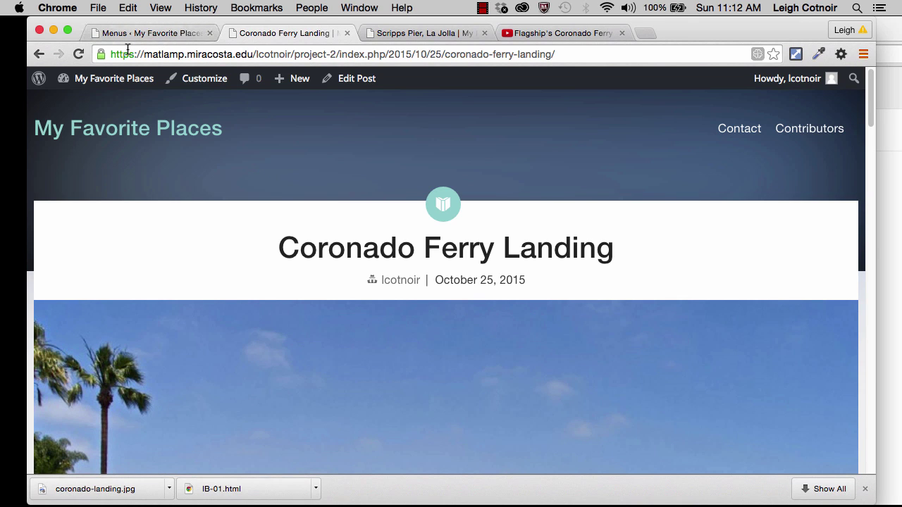
- Switch to the Menus admin tab showing the Categorical Search menu
left_click(148, 34)
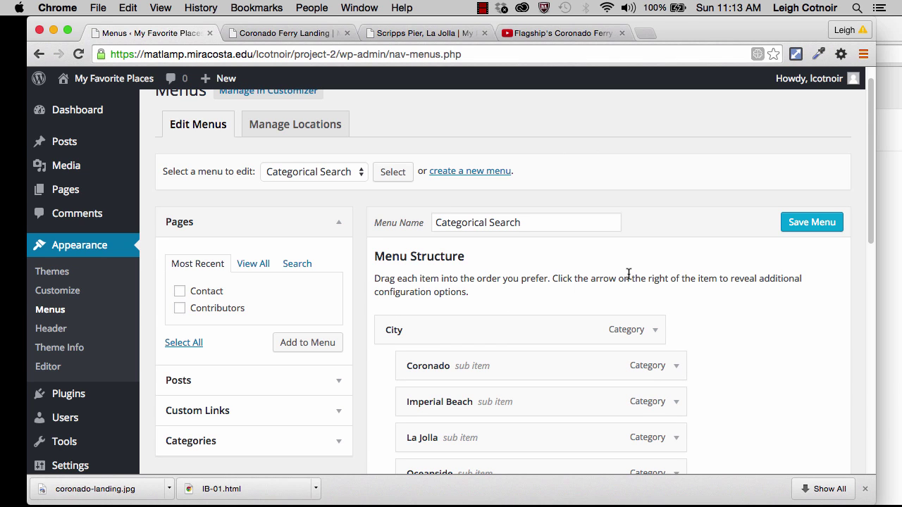
- Check the Header Menu location choices without assigning one, comparing against the Coronado Ferry Landing post
left_click(307, 133)
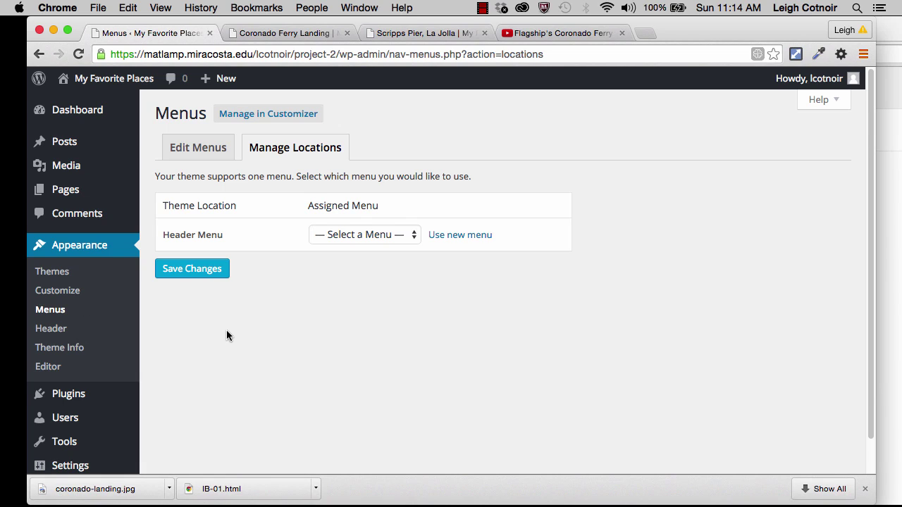
left_click(345, 234)
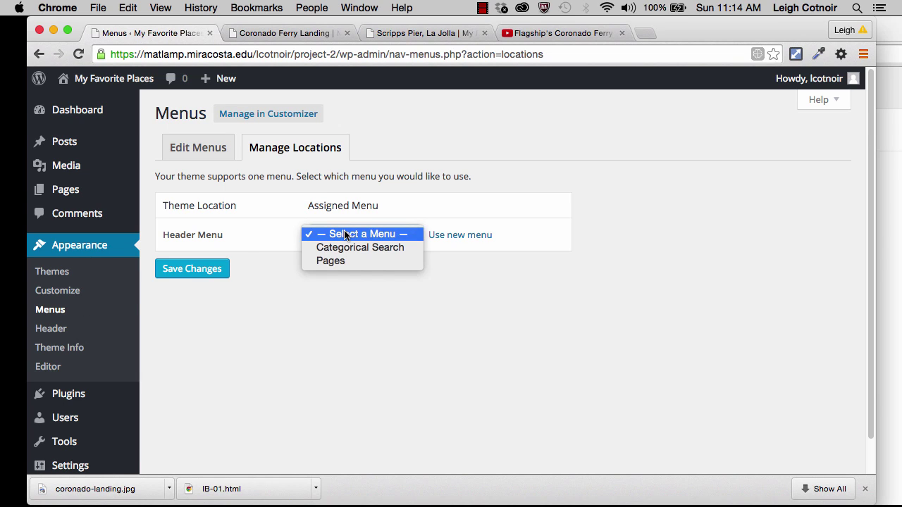
left_click(237, 244)
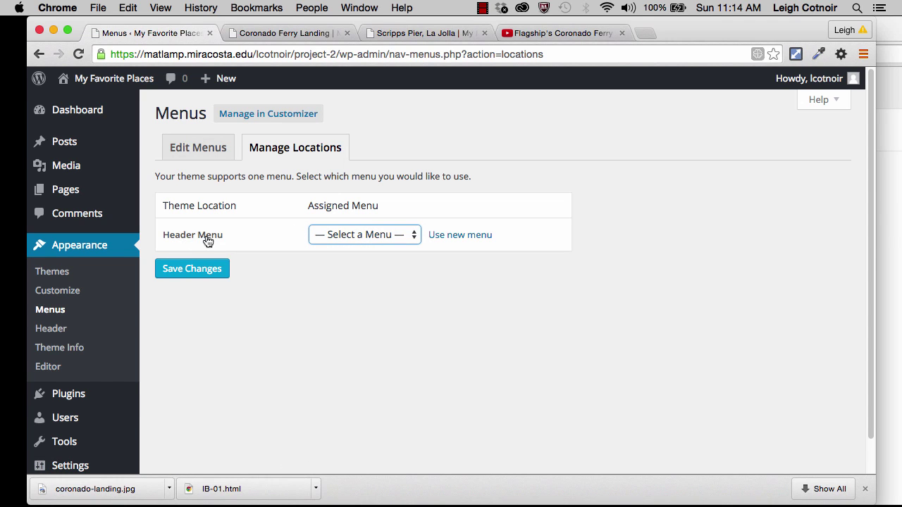
left_click(298, 32)
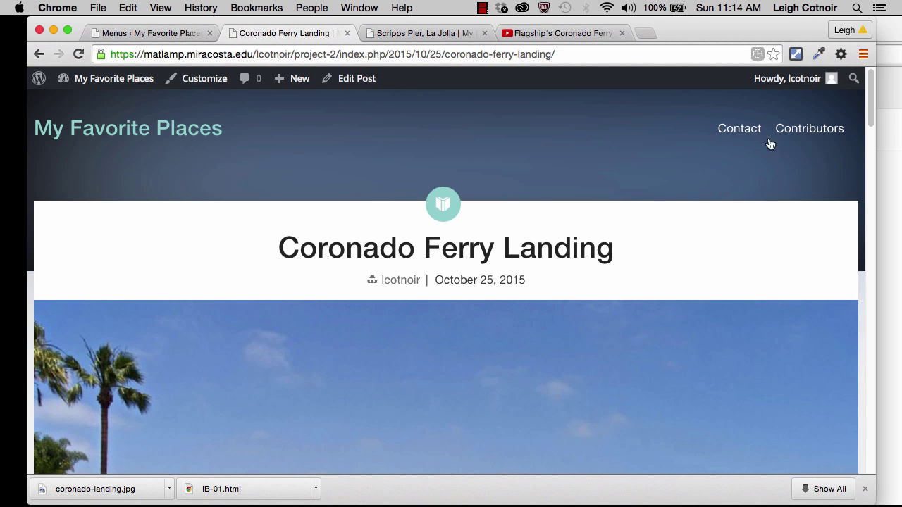
left_click(153, 32)
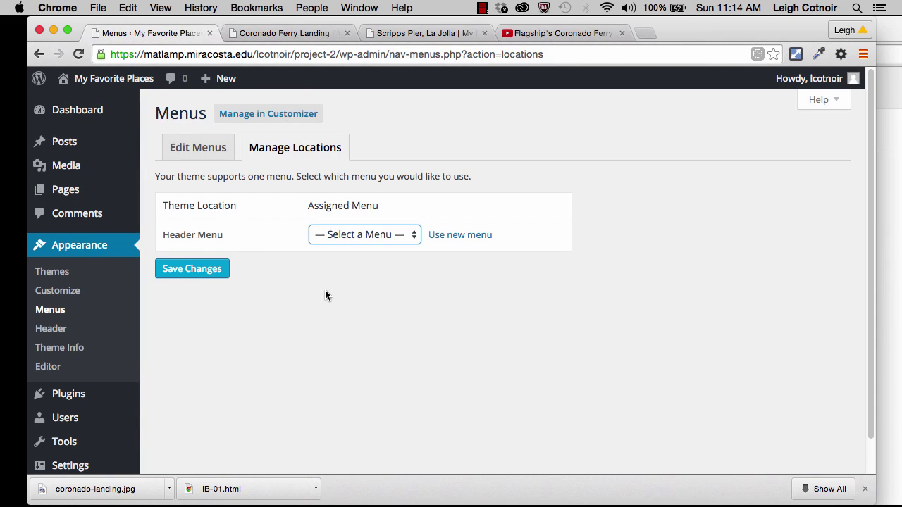
left_click(374, 236)
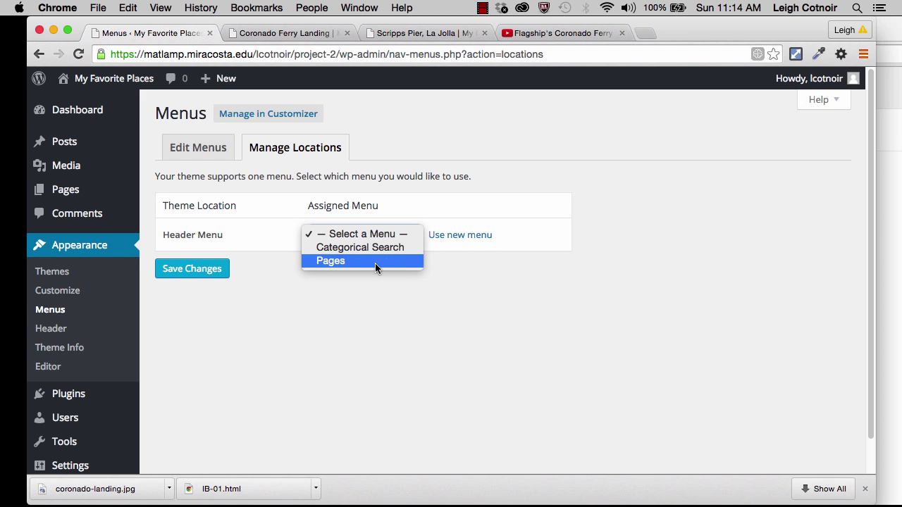
left_click(475, 259)
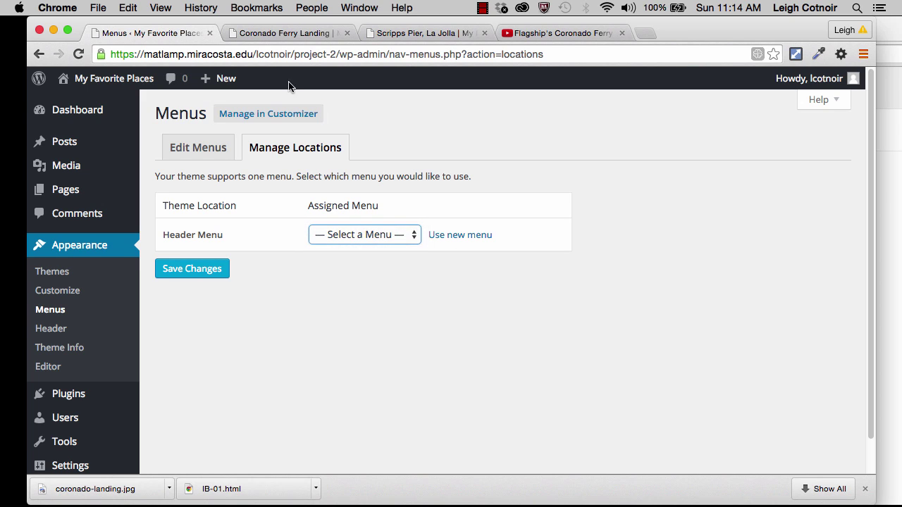
left_click(298, 34)
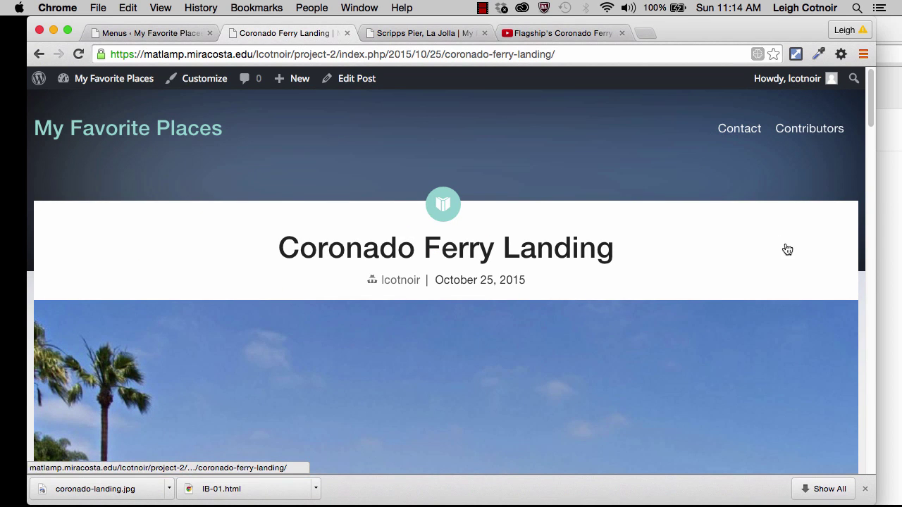
- Narrow the browser to preview the post's mobile layout, then widen it back
mouse_move(874, 255)
left_mouse_down()
mouse_move(536, 298)
mouse_move(297, 300)
left_mouse_up()
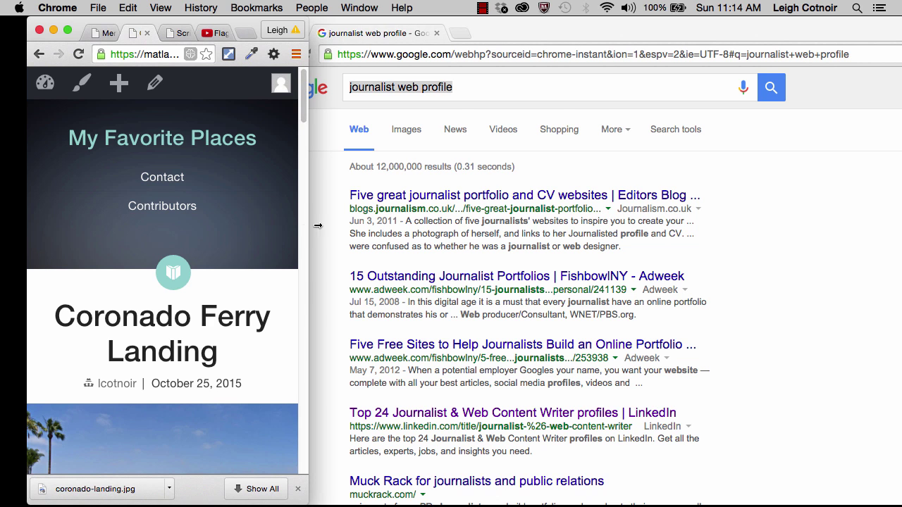
mouse_move(308, 226)
left_mouse_down()
mouse_move(608, 207)
mouse_move(830, 240)
left_mouse_up()
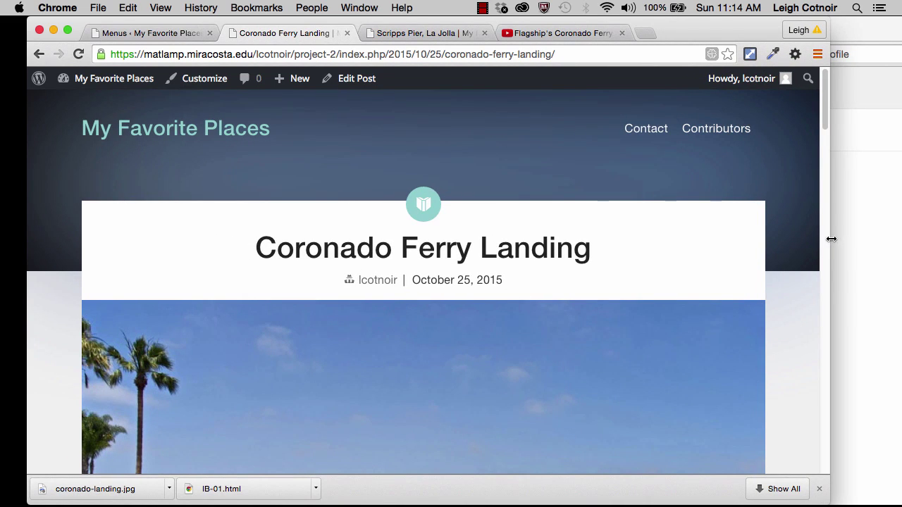
- Assign Categorical Search to the Header Menu location and save the changes
left_click(171, 33)
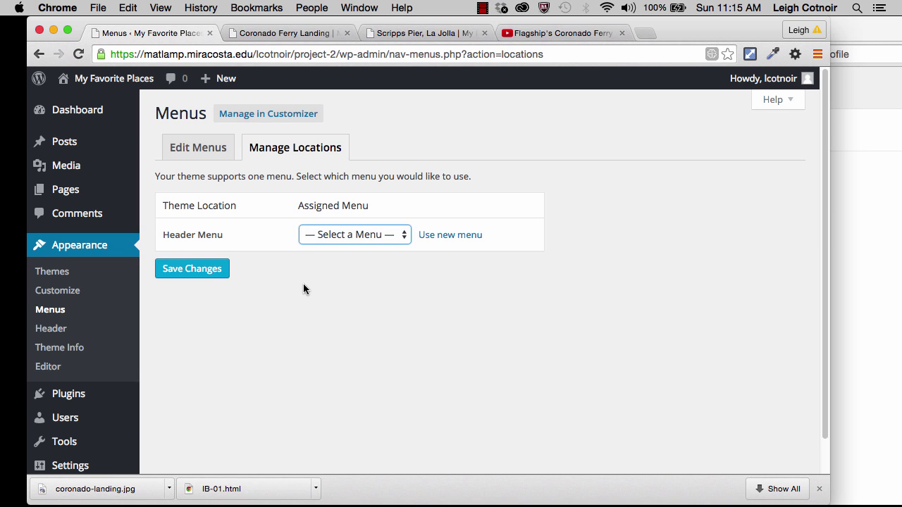
left_click(399, 236)
left_click(397, 247)
left_click(210, 269)
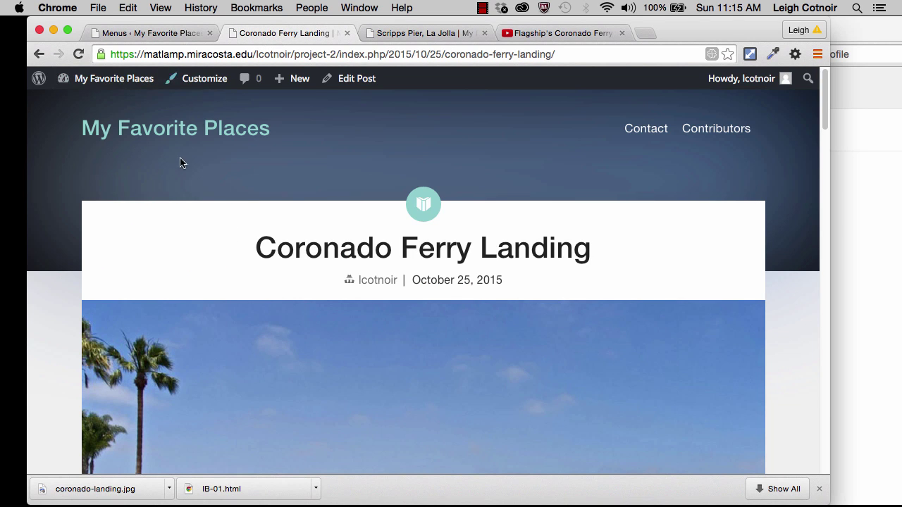
- Reload the post to show the new header menu and open the Neighborhood archive
left_click(77, 53)
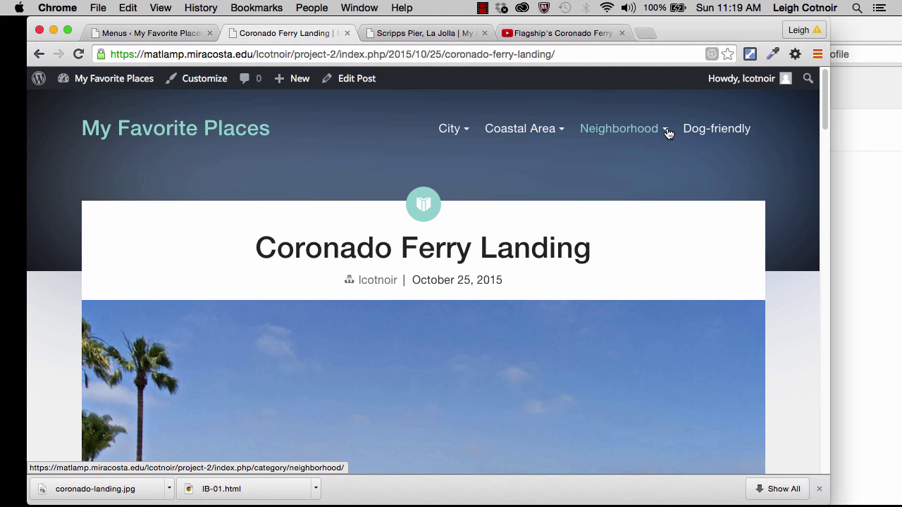
left_click(667, 134)
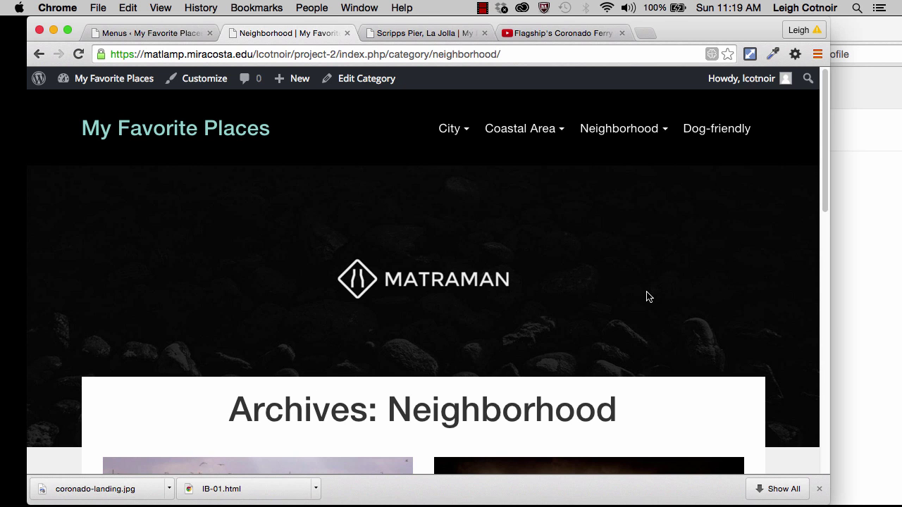
scroll(646, 296, "down", 3)
scroll(647, 296, "up", 3)
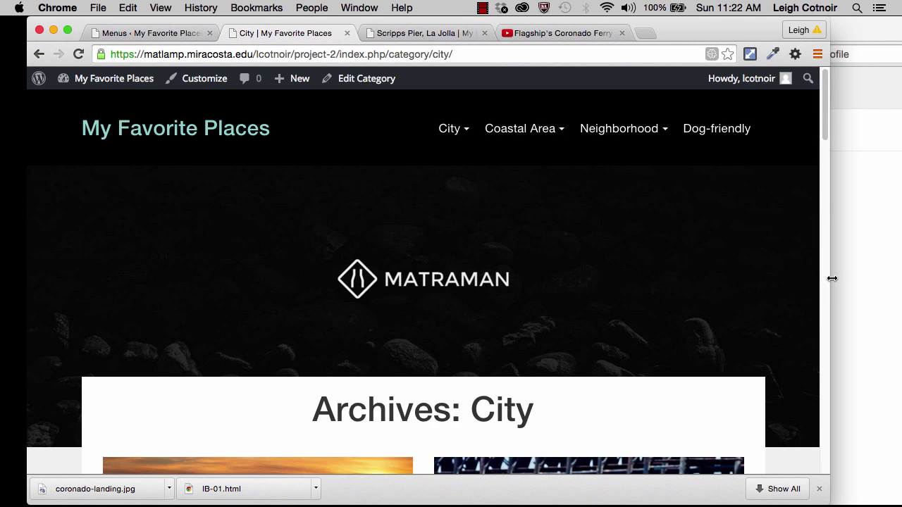
- In a narrowed window, expand Coastal Area and open the Coastal Area and Neighborhood archives, then widen back
mouse_move(833, 278)
left_mouse_down()
mouse_move(564, 252)
mouse_move(413, 207)
mouse_move(326, 206)
mouse_move(364, 207)
left_mouse_up()
scroll(262, 319, "down", 3)
scroll(262, 319, "down", 5)
scroll(262, 313, "up", 4)
scroll(282, 296, "up", 3)
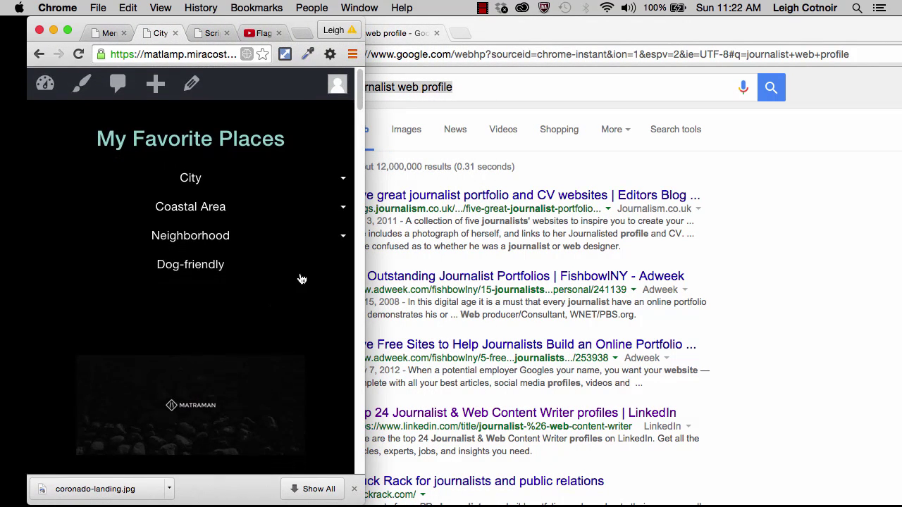
left_click(341, 210)
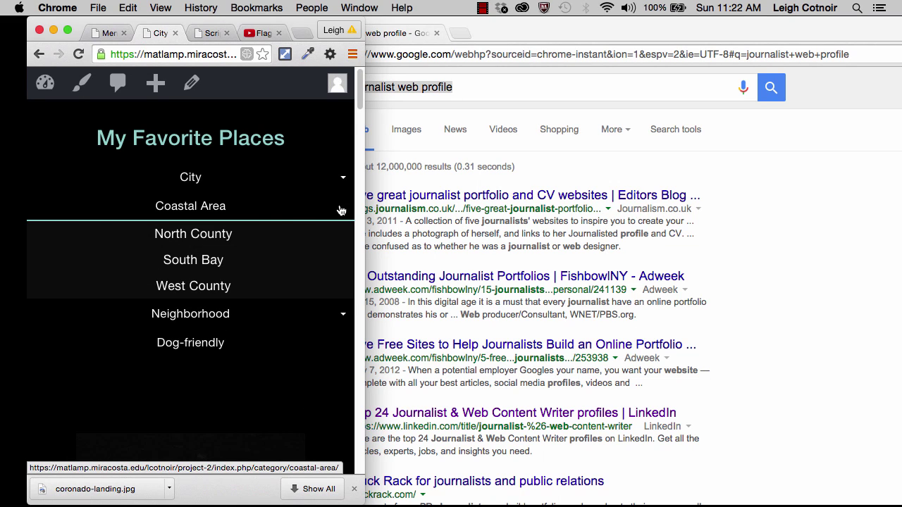
left_click(264, 212)
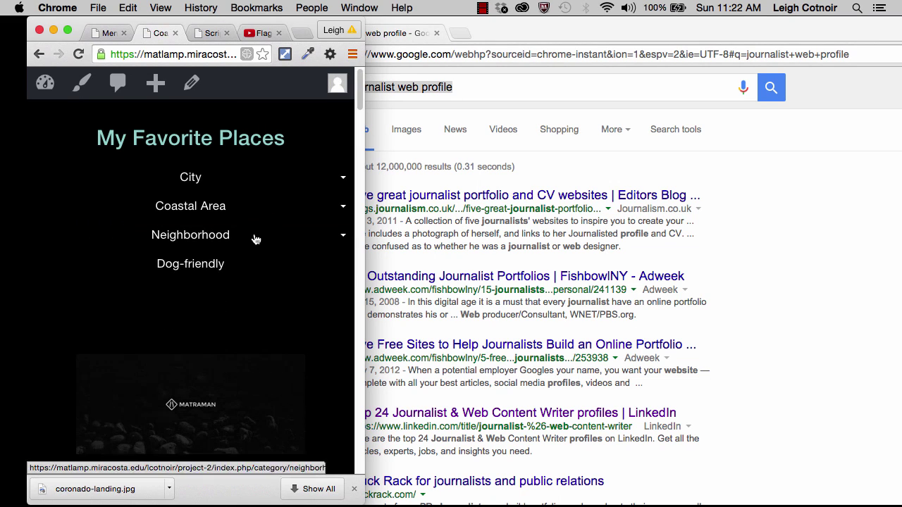
left_click(231, 239)
mouse_move(190, 235)
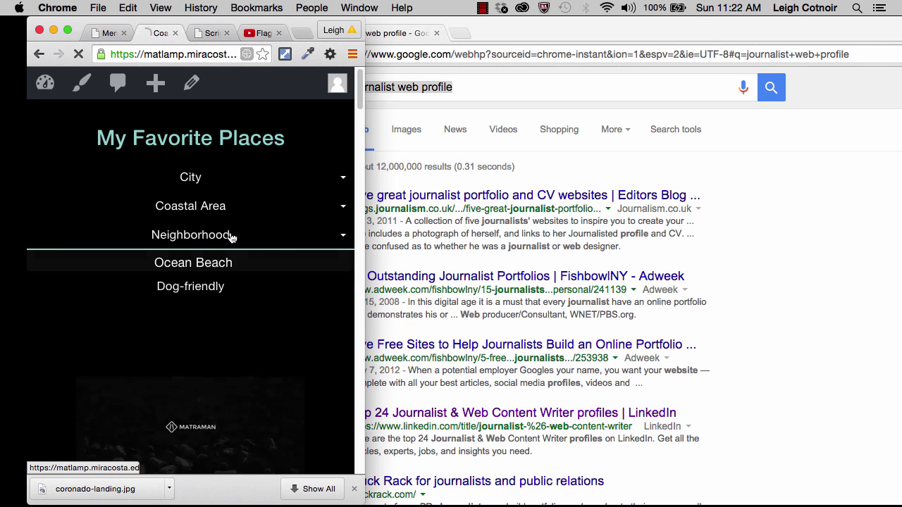
left_click_drag(365, 258, 829, 245)
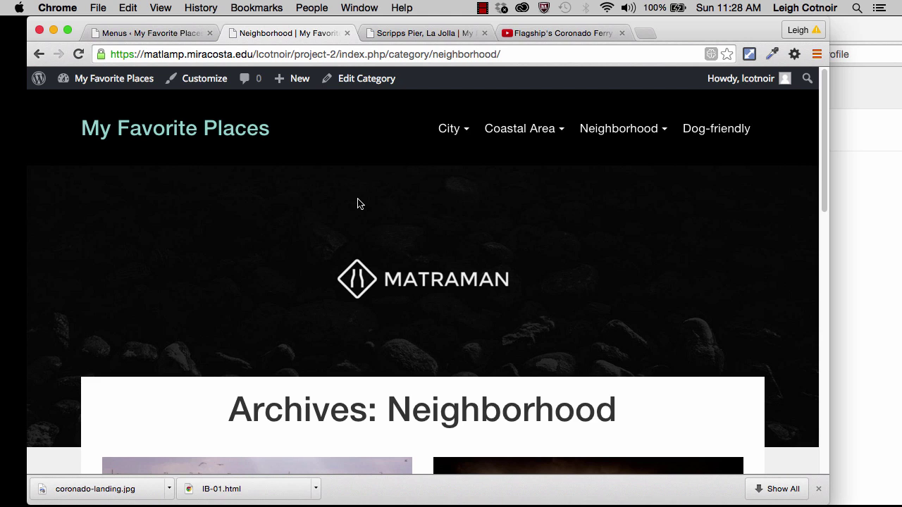
- Activate the BIG PIX theme from the installed Themes list, replacing Matraman Lite
left_click(149, 33)
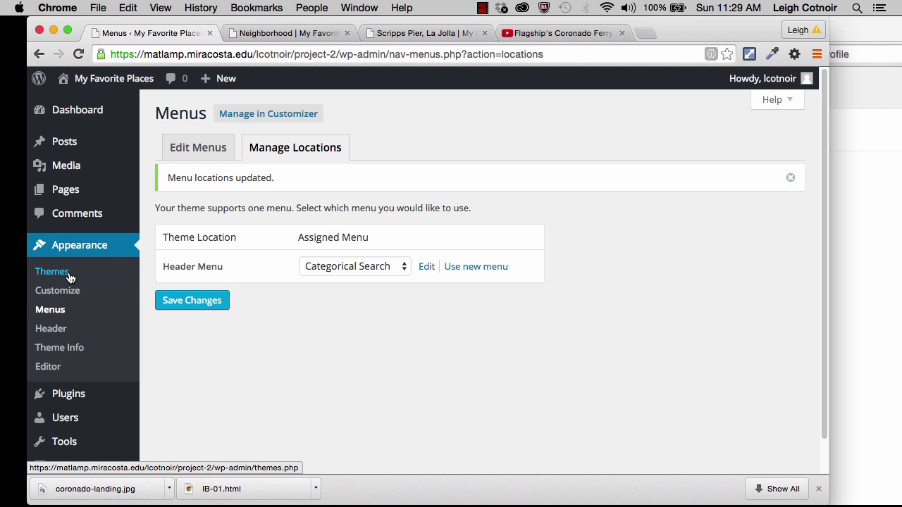
left_click(69, 278)
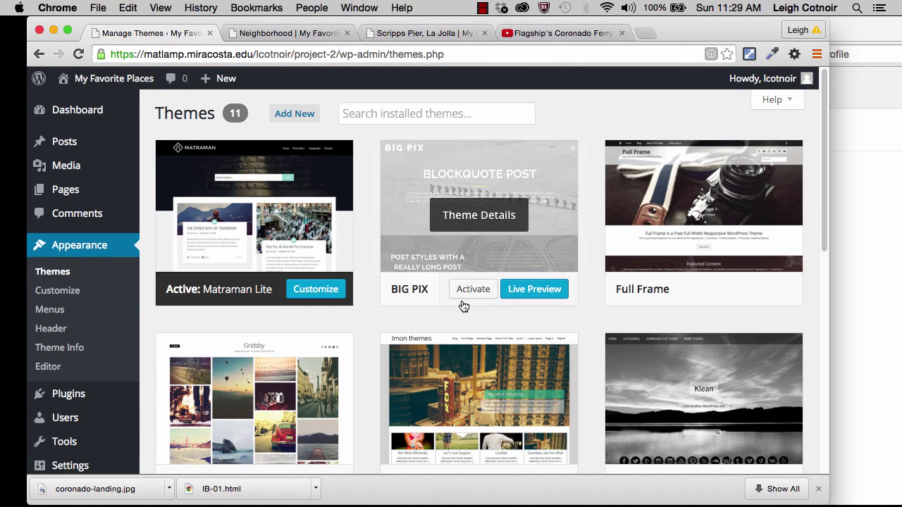
mouse_move(478, 222)
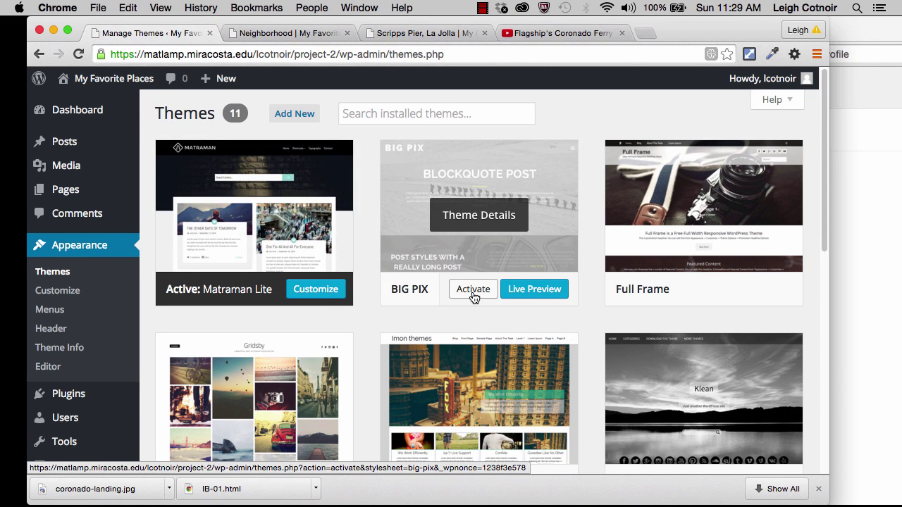
left_click(473, 296)
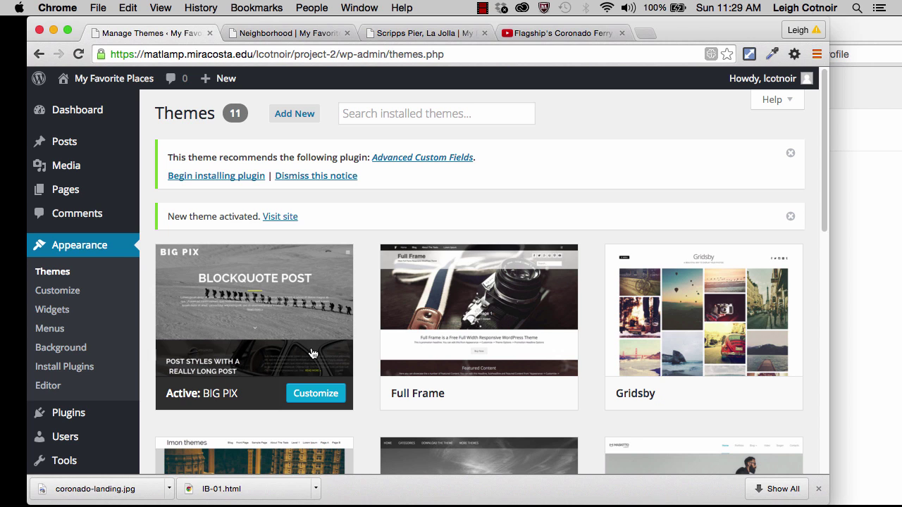
scroll(108, 362, "down", 5)
scroll(110, 370, "down", 2)
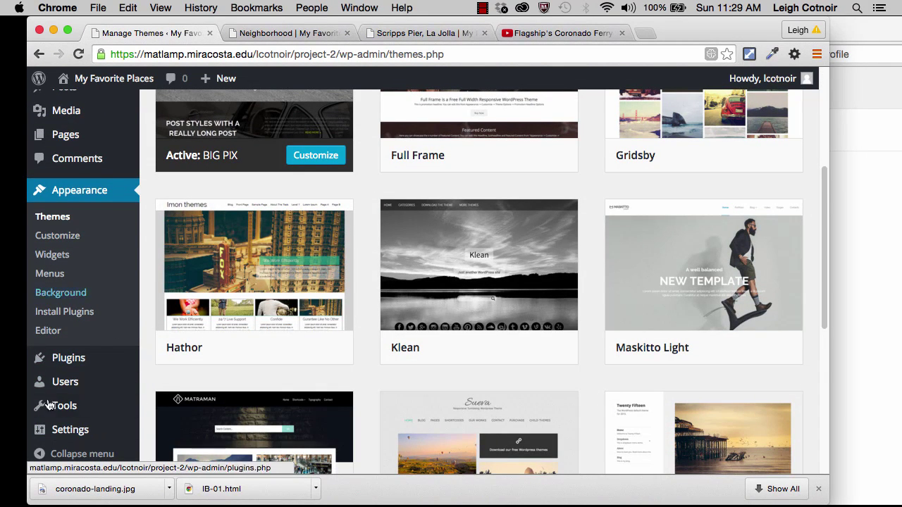
scroll(141, 284, "up", 5)
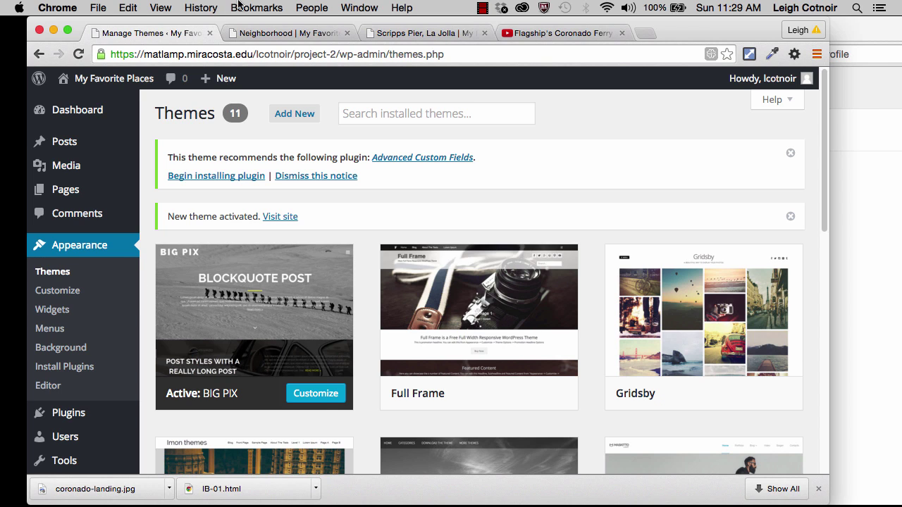
left_click(275, 29)
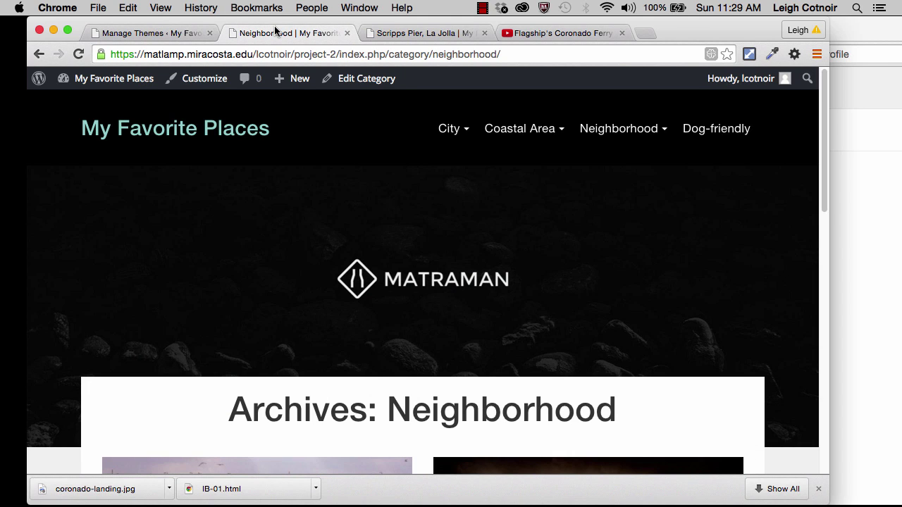
key("super+r")
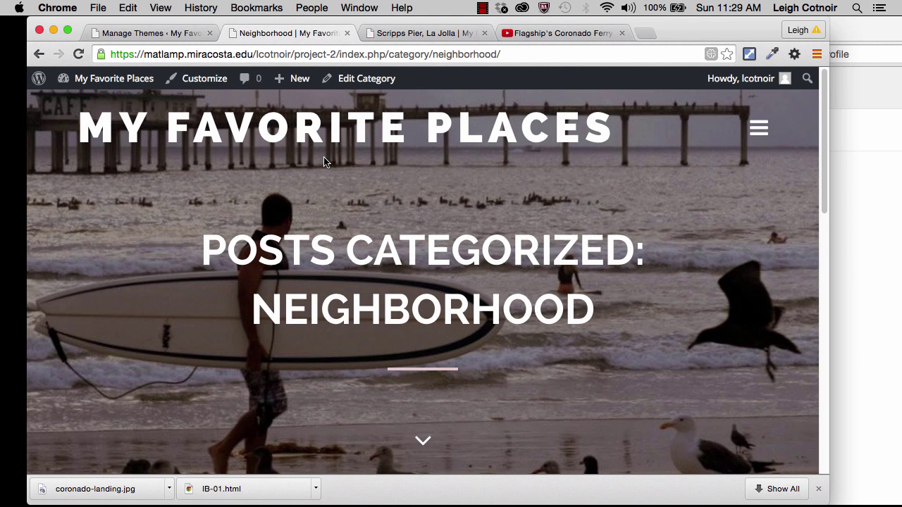
left_click(158, 34)
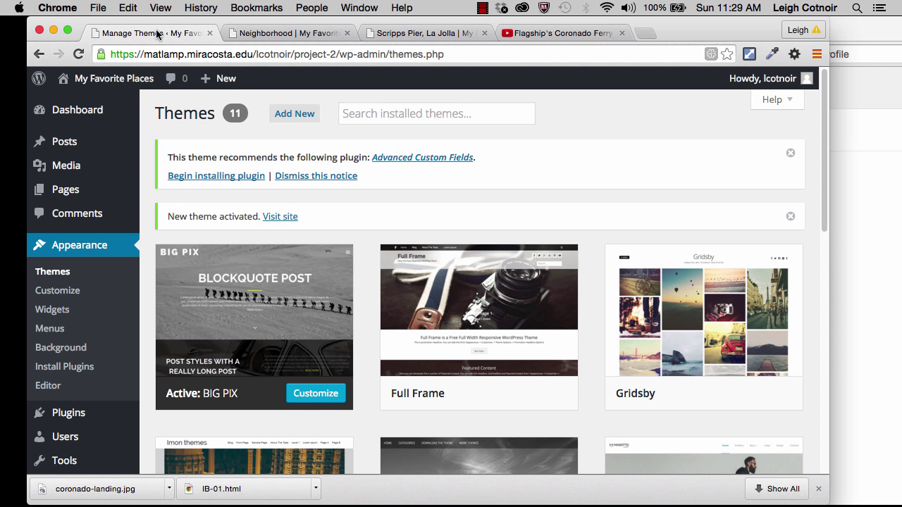
left_click(791, 220)
left_click(790, 153)
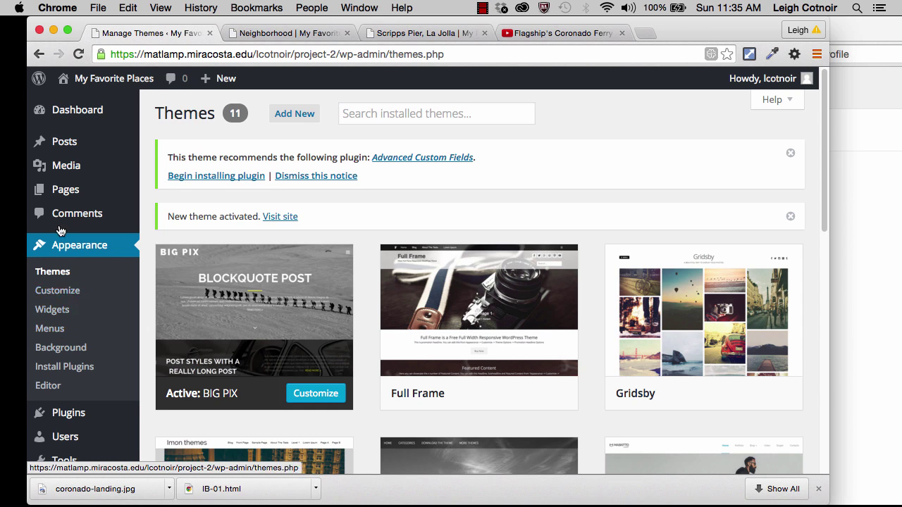
scroll(67, 422, "down", 2)
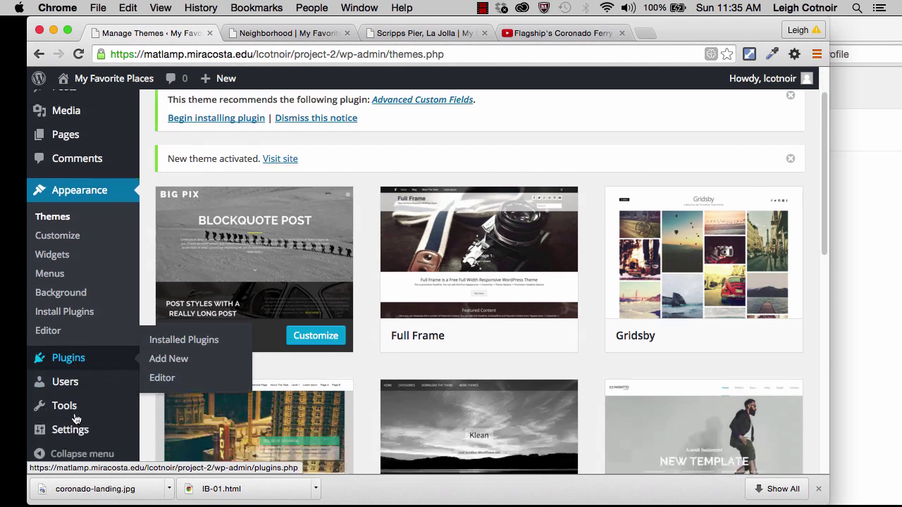
scroll(74, 380, "down", 3)
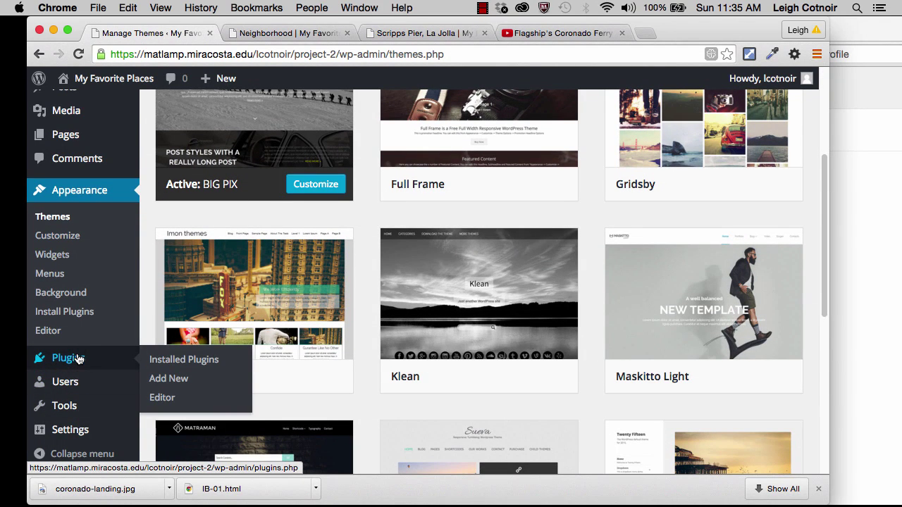
- Open Plugins and look over Akismet, SSH SFTP Updater Support and WP Example Content
left_click(80, 360)
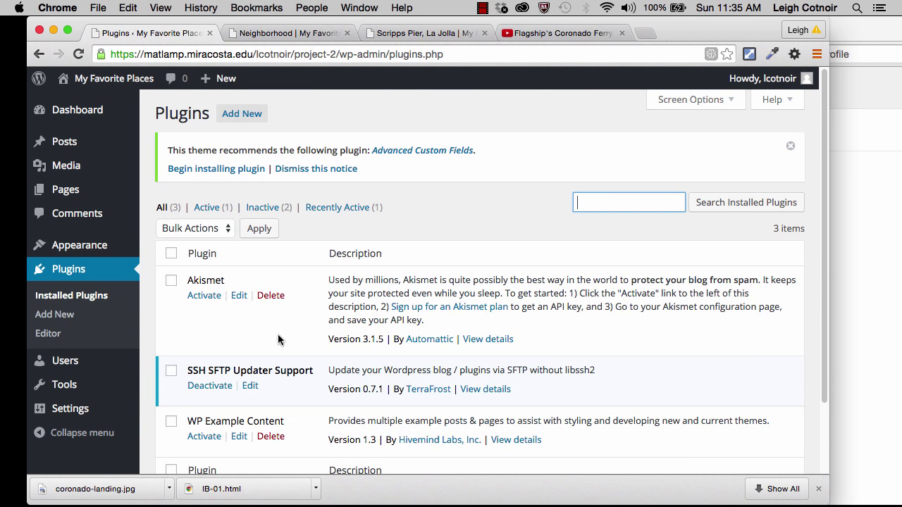
scroll(278, 334, "down", 3)
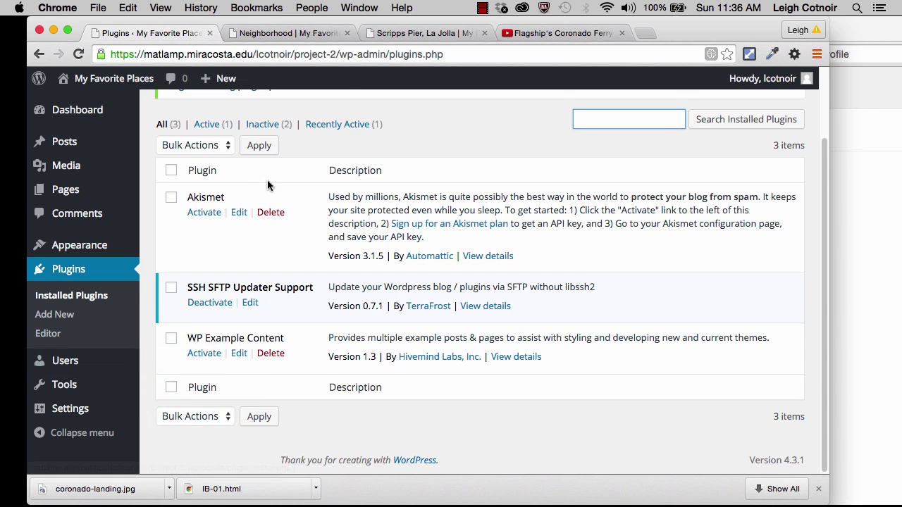
scroll(267, 183, "up", 3)
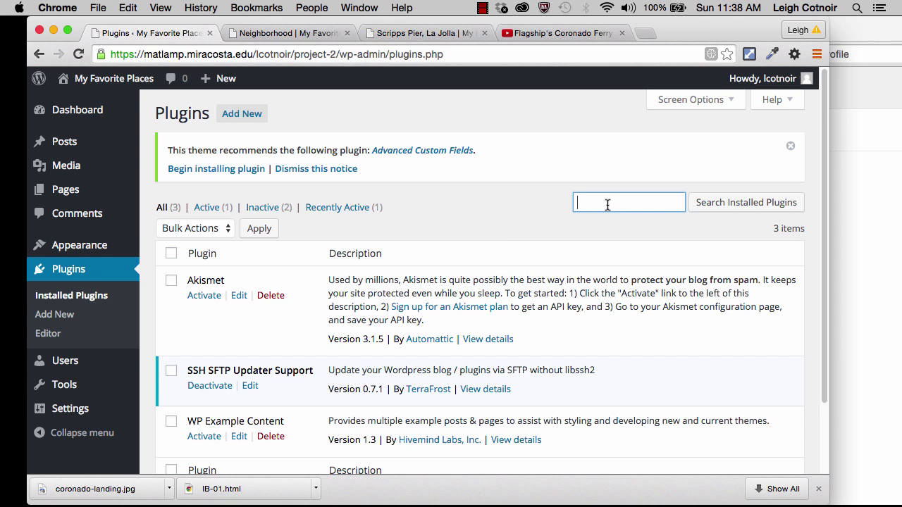
- Search Add Plugins for 'disable comments' and browse the results led by Disable Comments
left_click(243, 115)
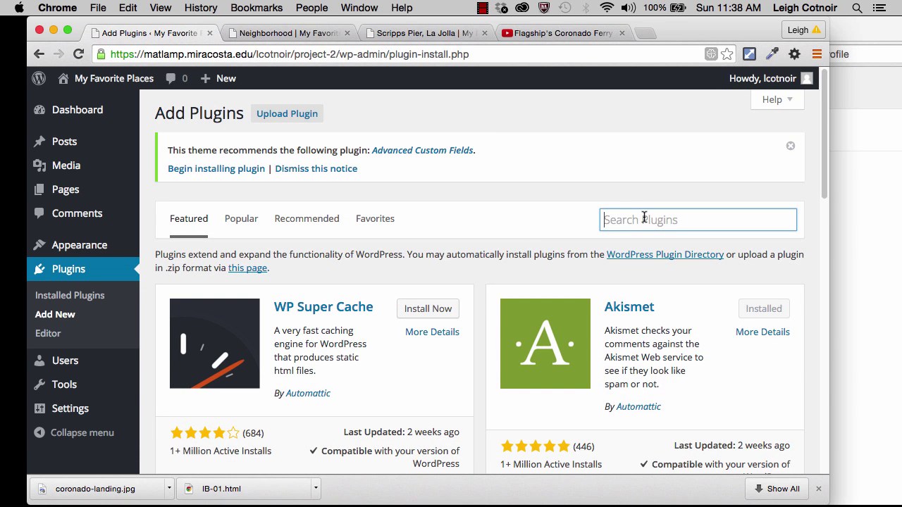
type("disable")
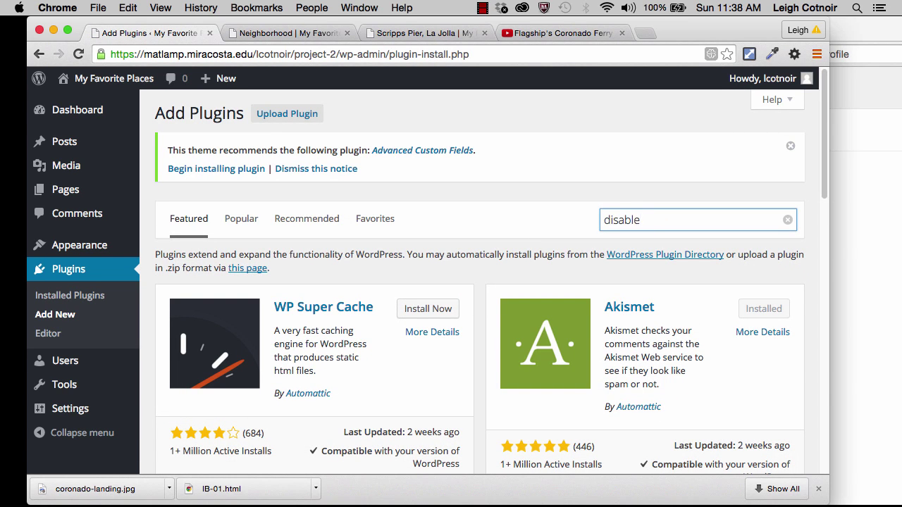
type(" comments")
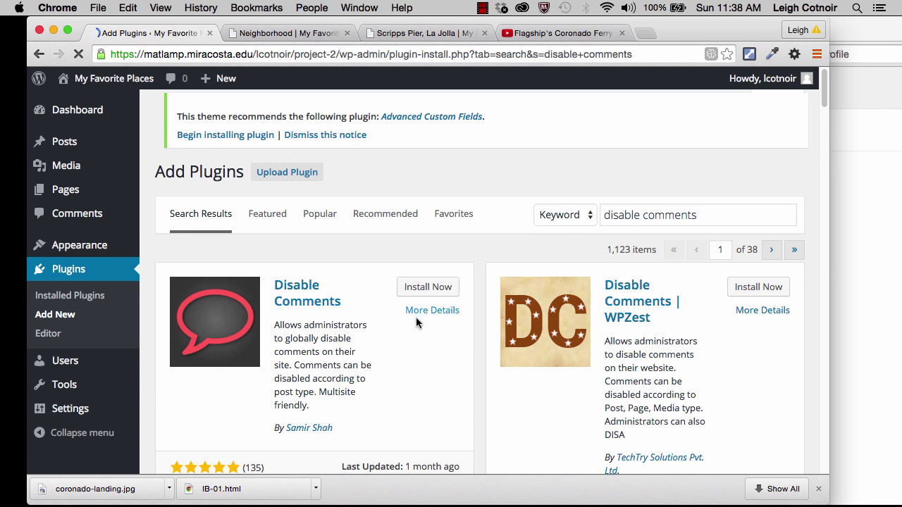
scroll(401, 347, "down", 2)
scroll(401, 346, "down", 1)
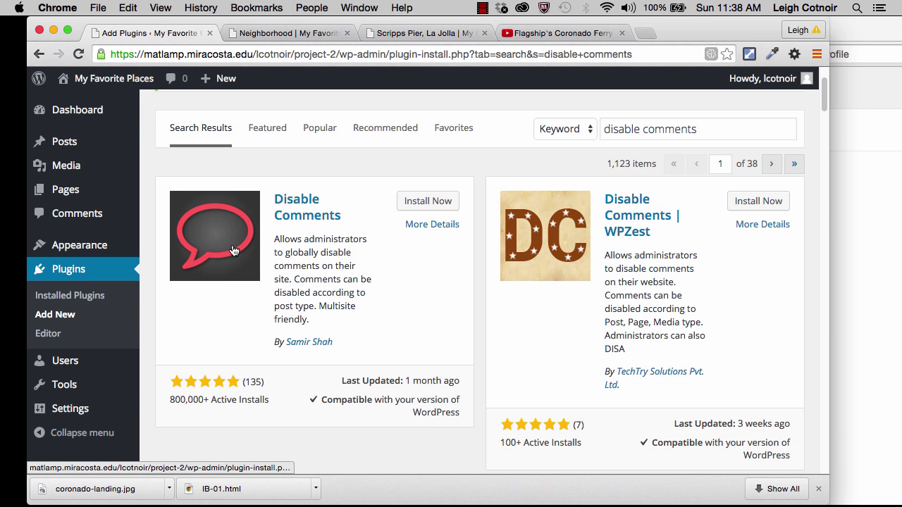
- Install the Disable Comments plugin using the FTP password, then activate it
left_click(429, 203)
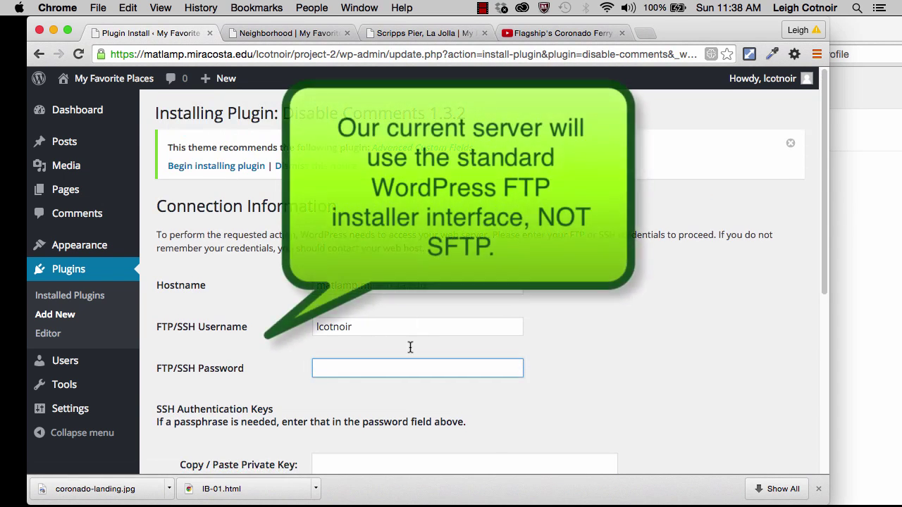
type("••••••••••••••")
key("Return")
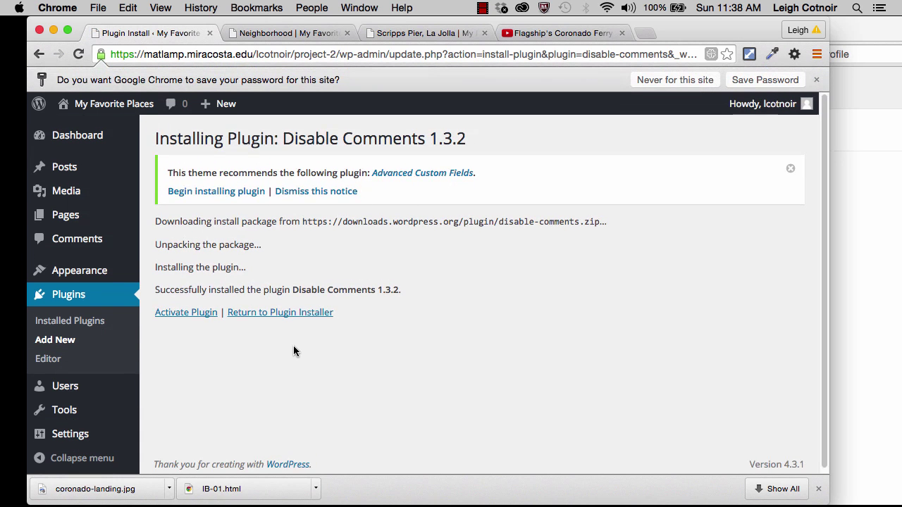
left_click(186, 312)
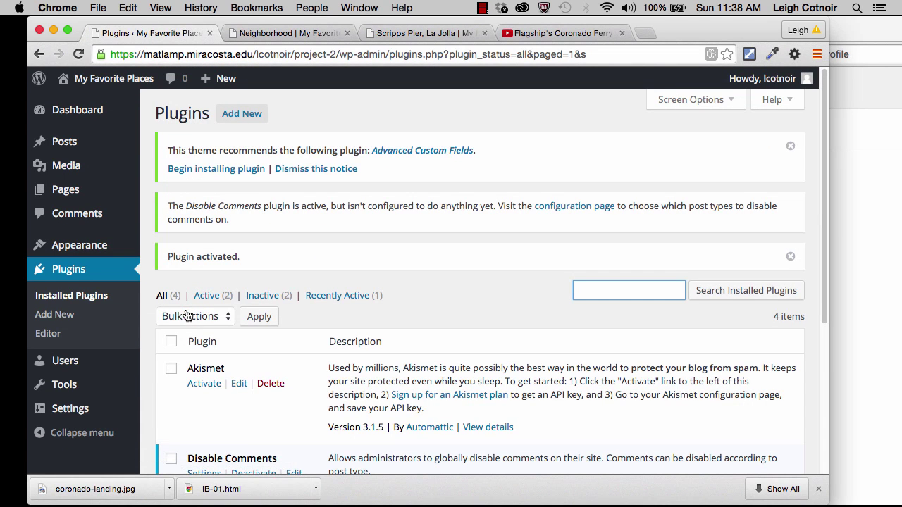
scroll(211, 314, "down", 5)
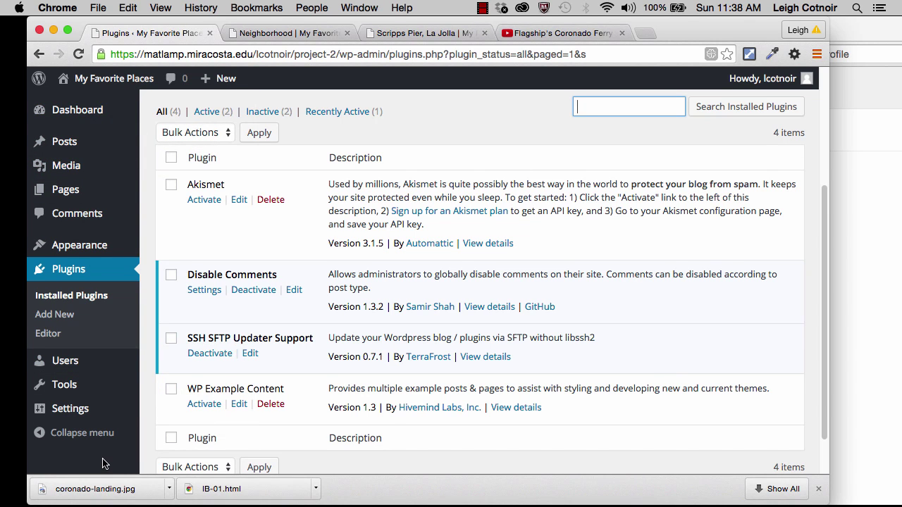
scroll(102, 463, "down", 1)
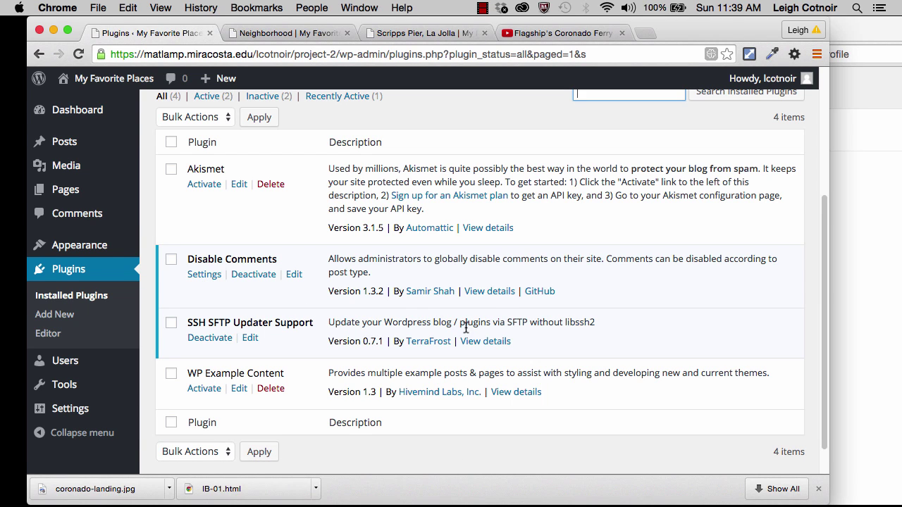
- View the Disable Comments plugin details and scroll through its description
left_click(496, 293)
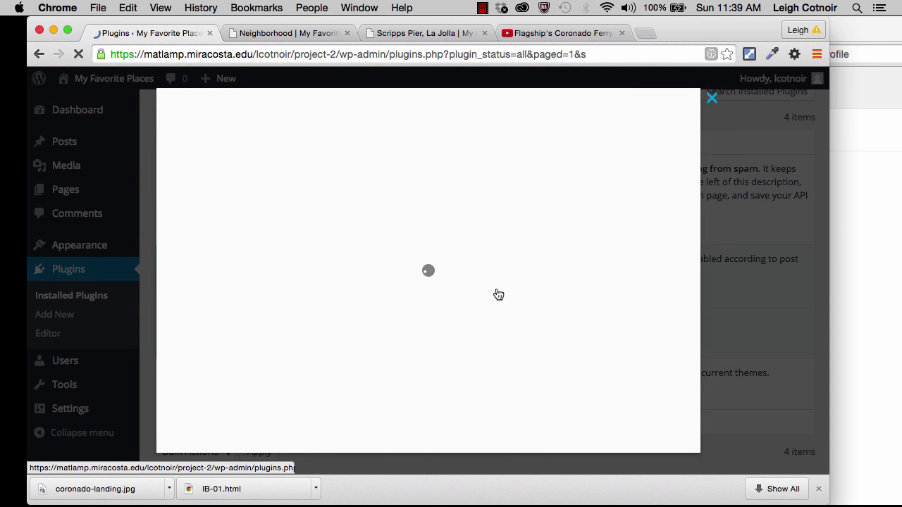
scroll(545, 330, "down", 1)
scroll(545, 330, "down", 2)
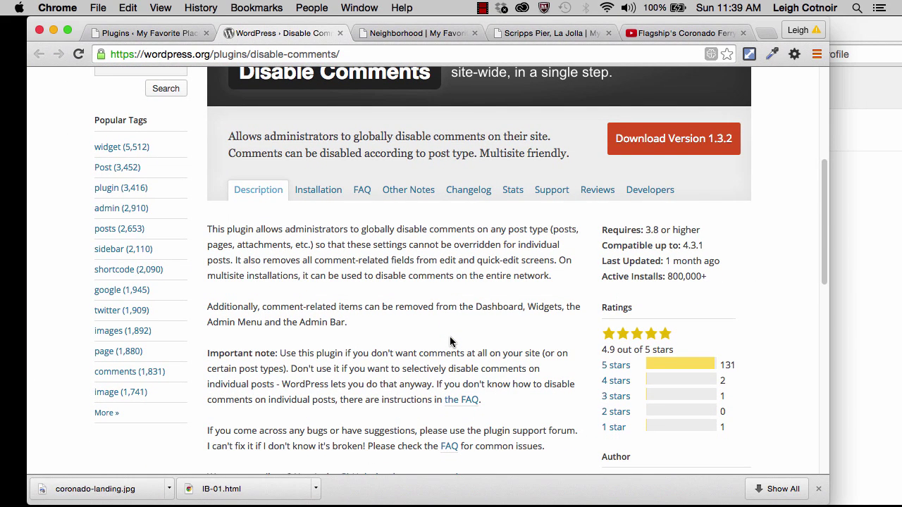
- Review the plugin's Requires, Compatible and 800,000+ active installs info and its 4.9-star rating on wordpress.org
scroll(450, 342, "up", 2)
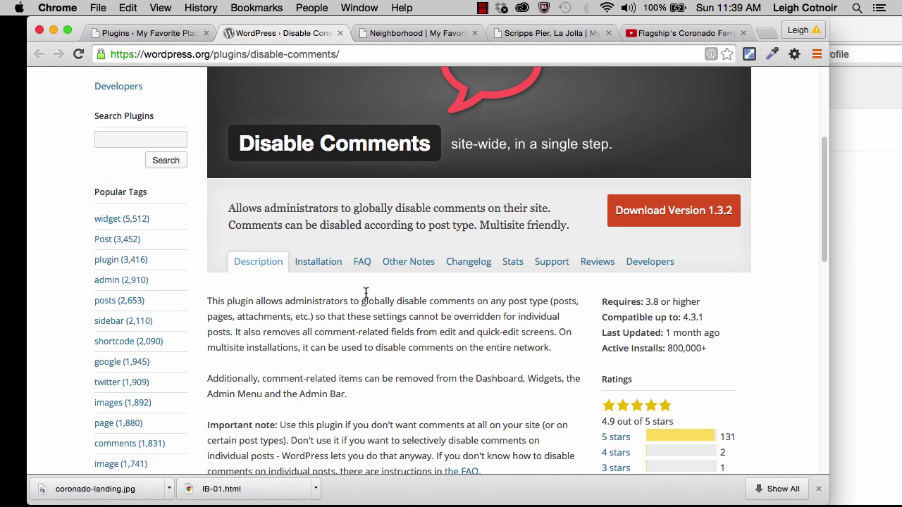
scroll(754, 423, "down", 3)
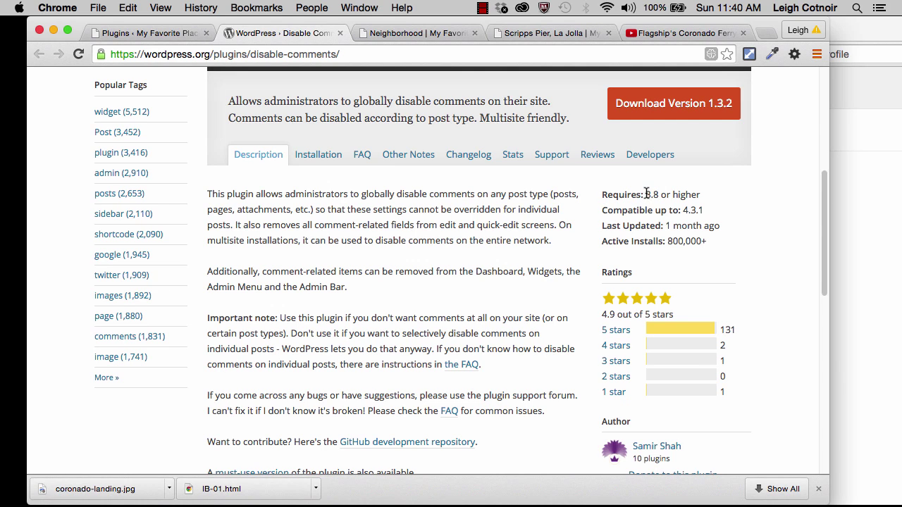
mouse_move(645, 195)
left_mouse_down()
mouse_move(724, 228)
mouse_move(731, 239)
left_mouse_up()
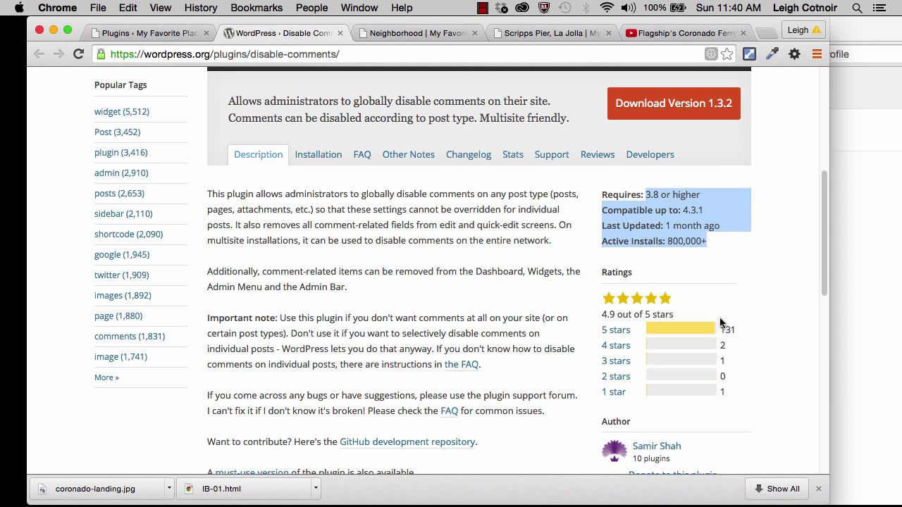
scroll(720, 320, "down", 2)
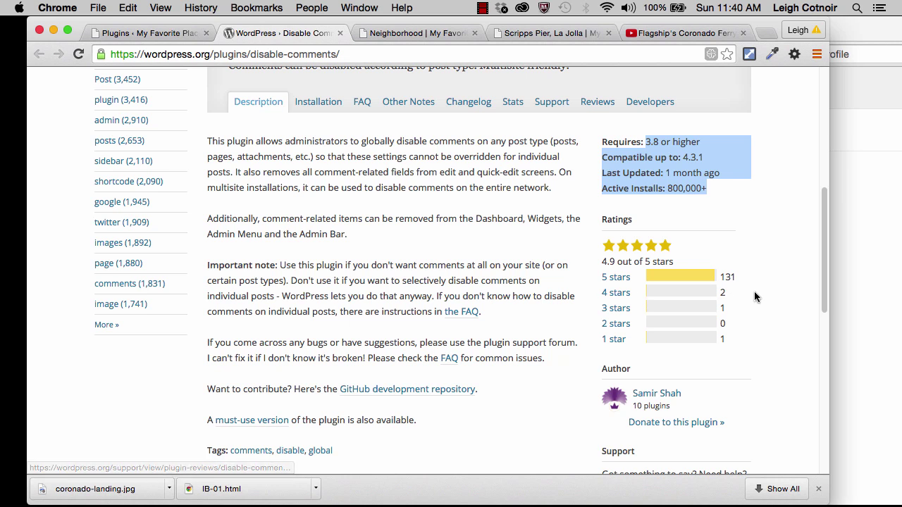
scroll(754, 297, "down", 1)
scroll(754, 297, "down", 1)
scroll(754, 297, "up", 5)
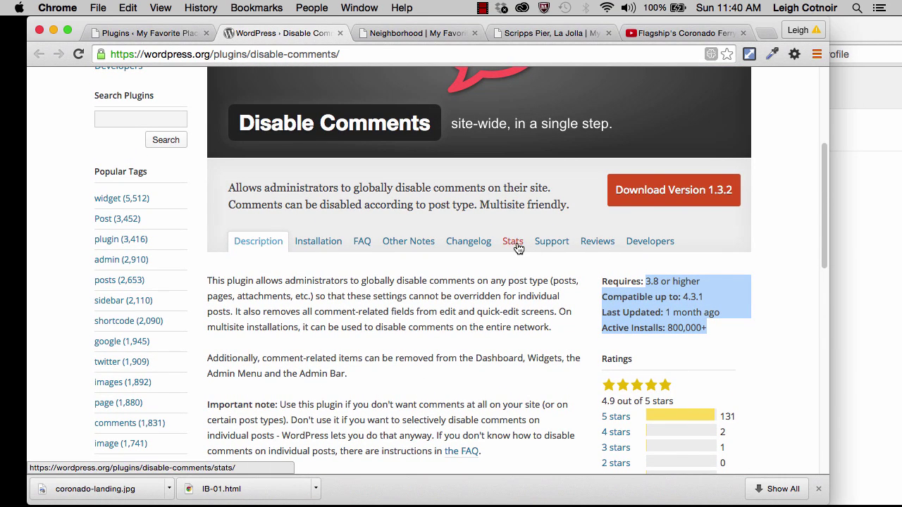
- Browse the Disable Comments support forum topics, then read the FAQ from its top
left_click(552, 243)
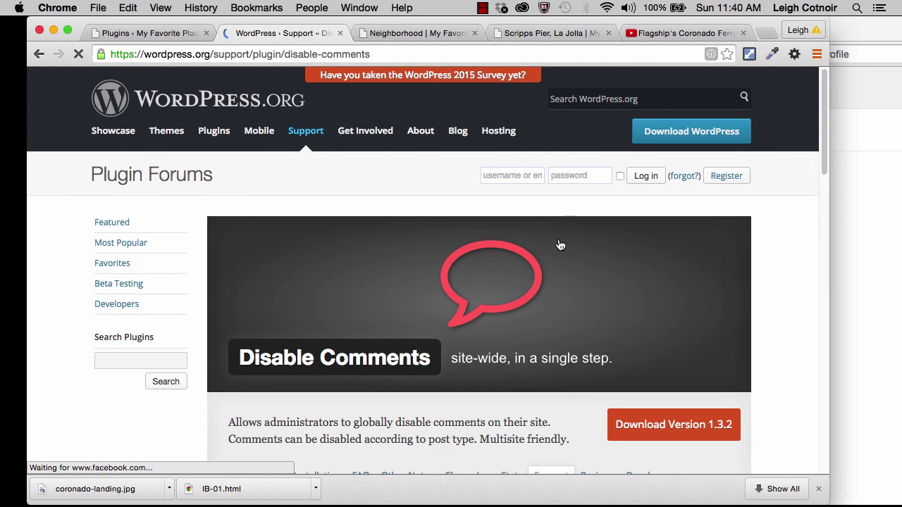
scroll(560, 245, "down", 8)
scroll(560, 245, "down", 2)
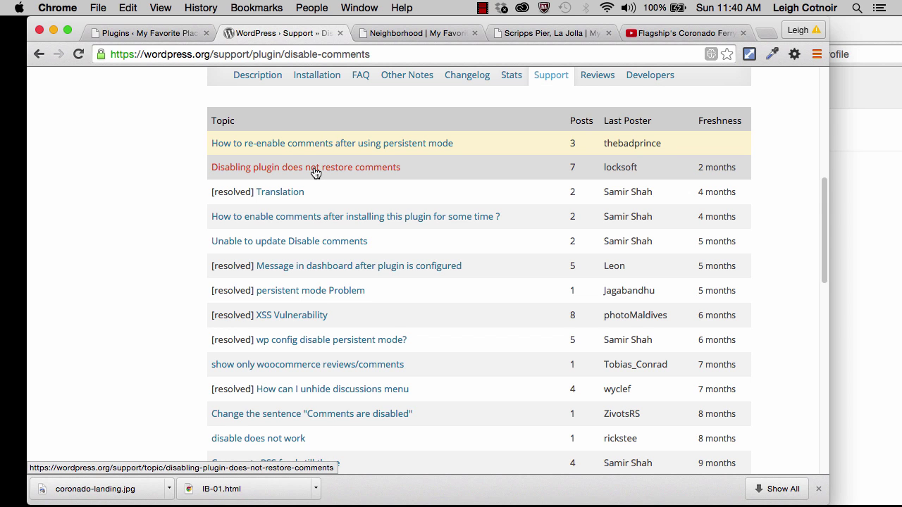
scroll(401, 212, "up", 4)
scroll(401, 213, "up", 1)
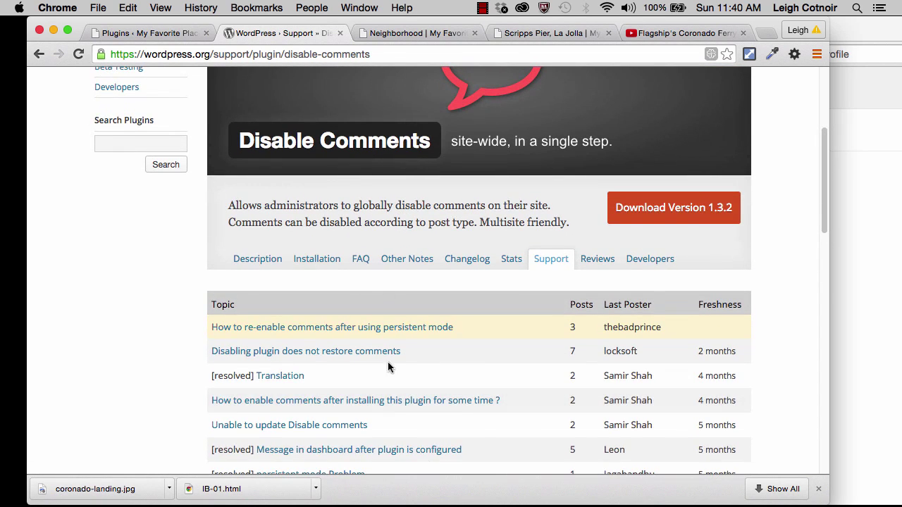
left_click(359, 259)
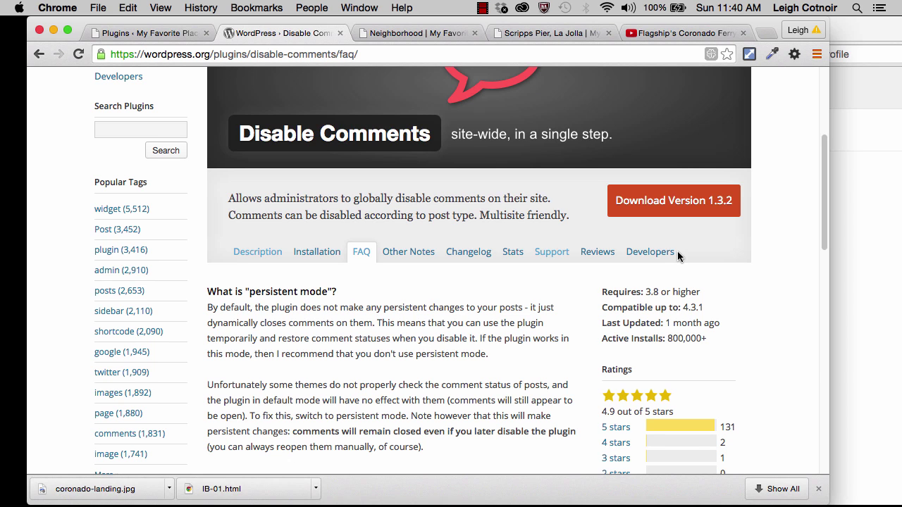
scroll(393, 288, "up", 3)
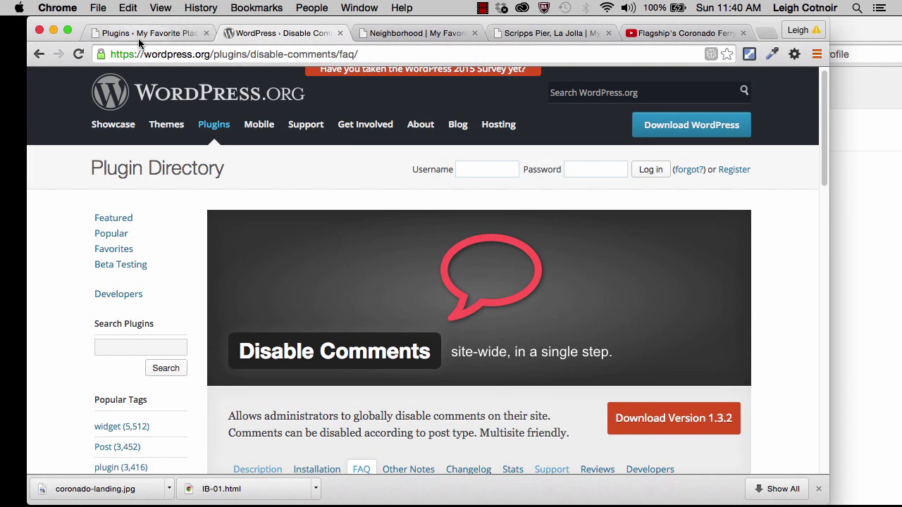
- Back on the Plugins admin tab, dismiss the details overlay and go to Disable Comments settings
left_click(143, 34)
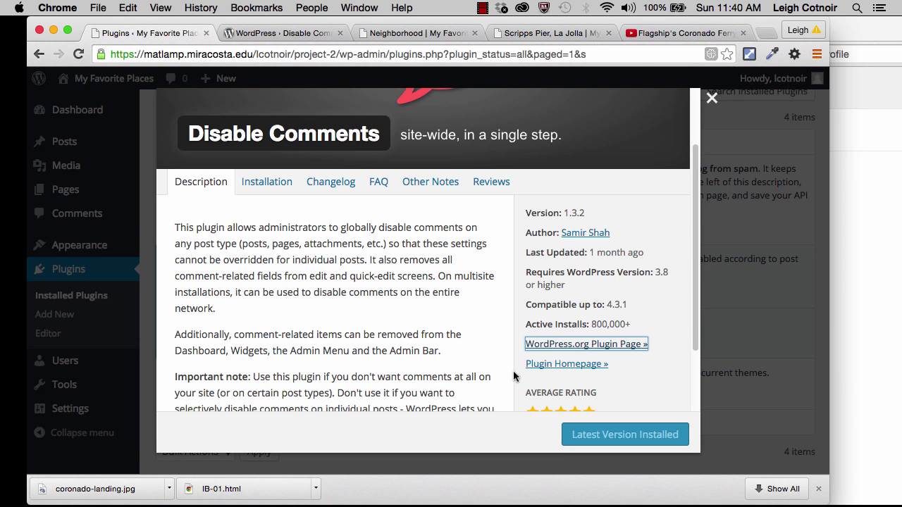
left_click(712, 98)
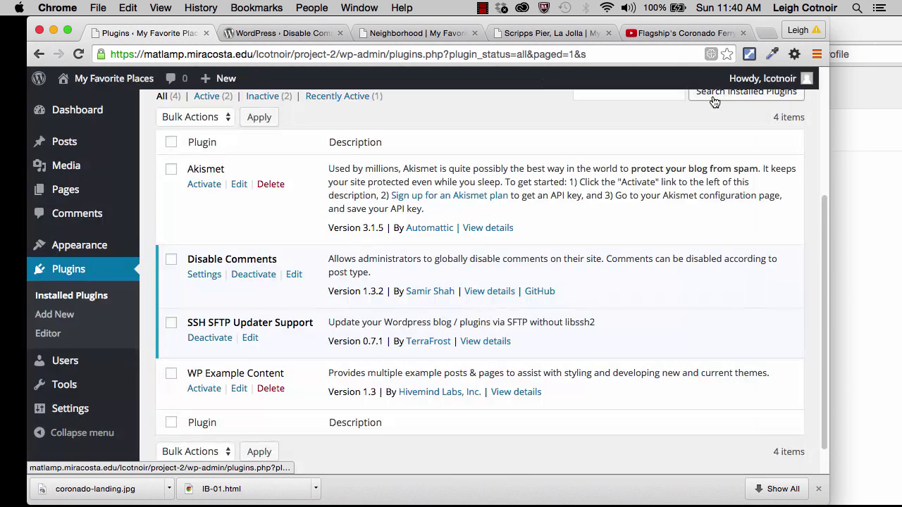
left_click(206, 276)
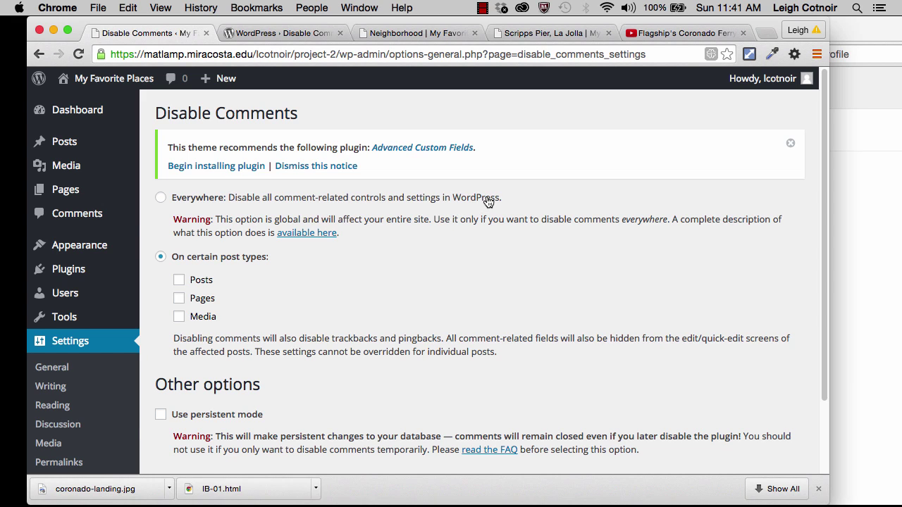
- Choose the Everywhere option in Disable Comments and save, showing Options updated
left_click(161, 200)
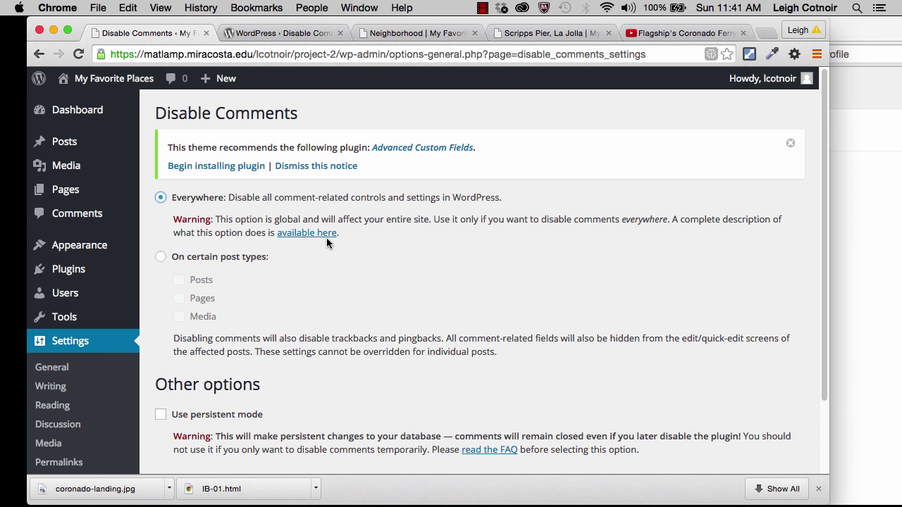
scroll(301, 284, "down", 2)
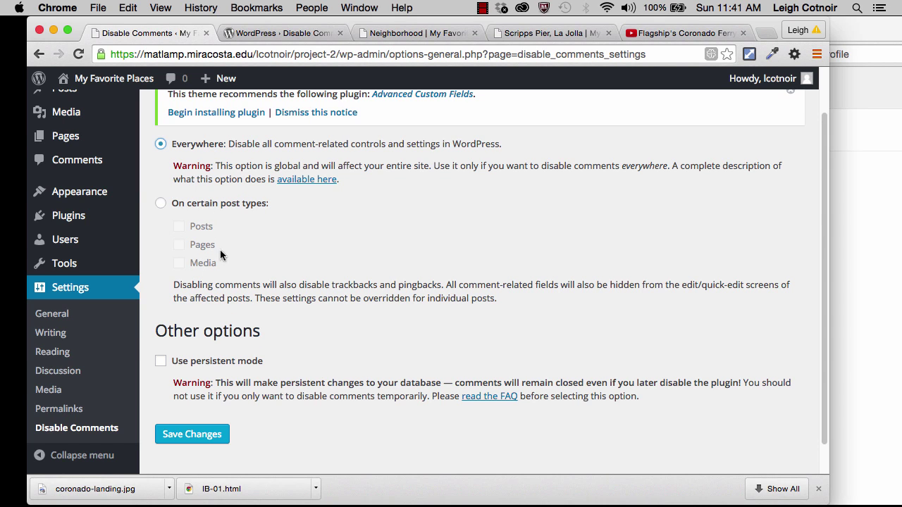
scroll(283, 379, "down", 2)
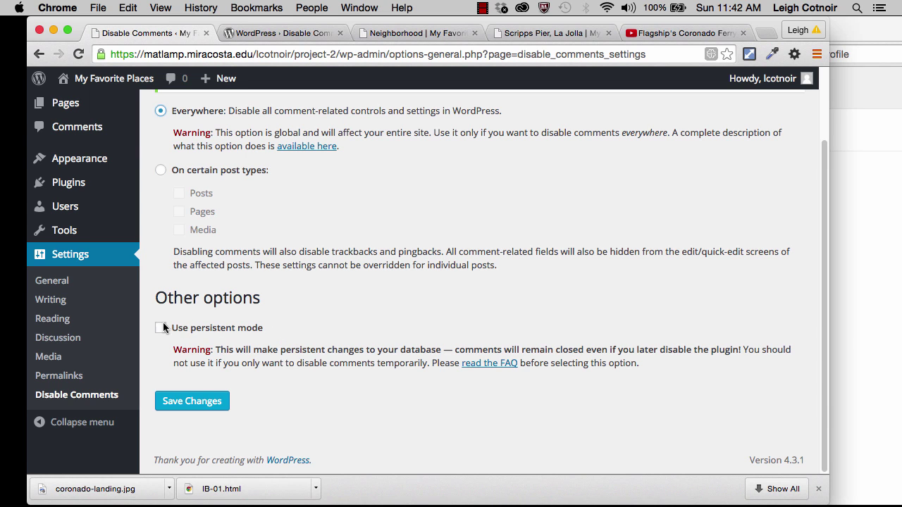
left_click(200, 400)
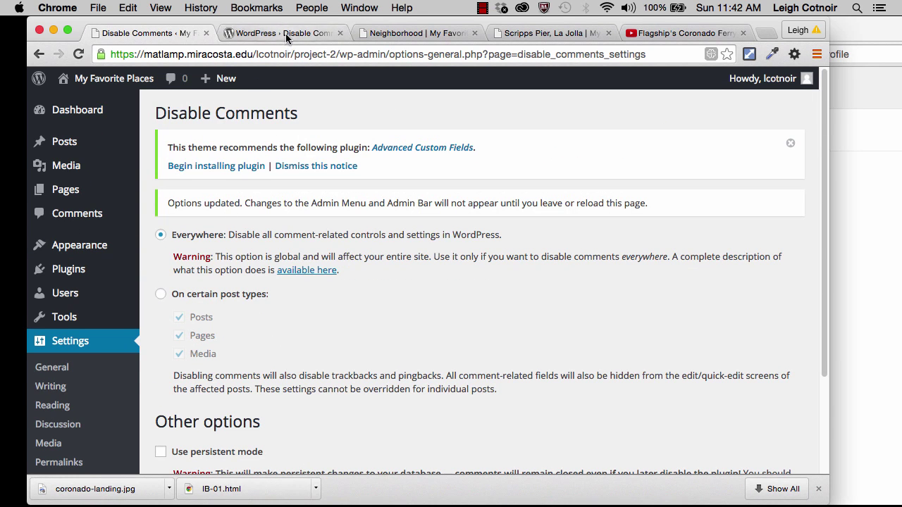
- Close the plugin FAQ tab and reload the site's Neighborhood category page
left_click(288, 33)
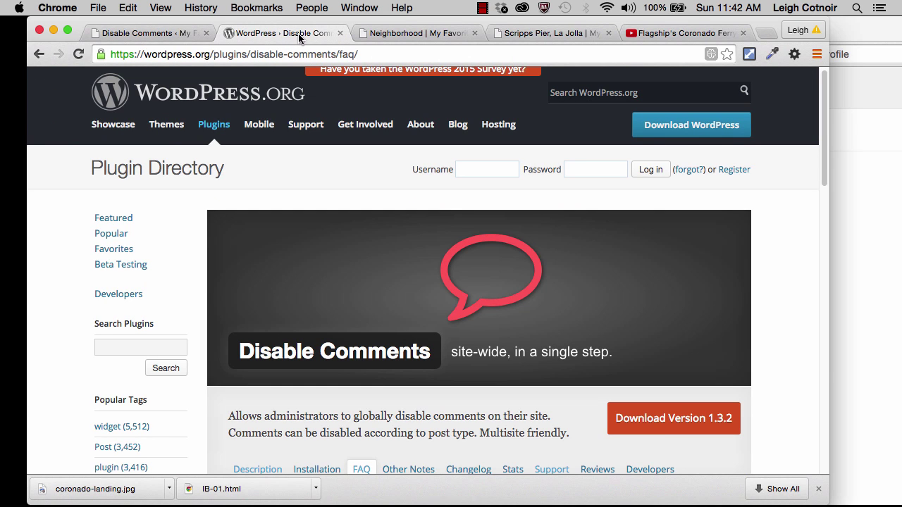
key("super+w")
left_click(285, 32)
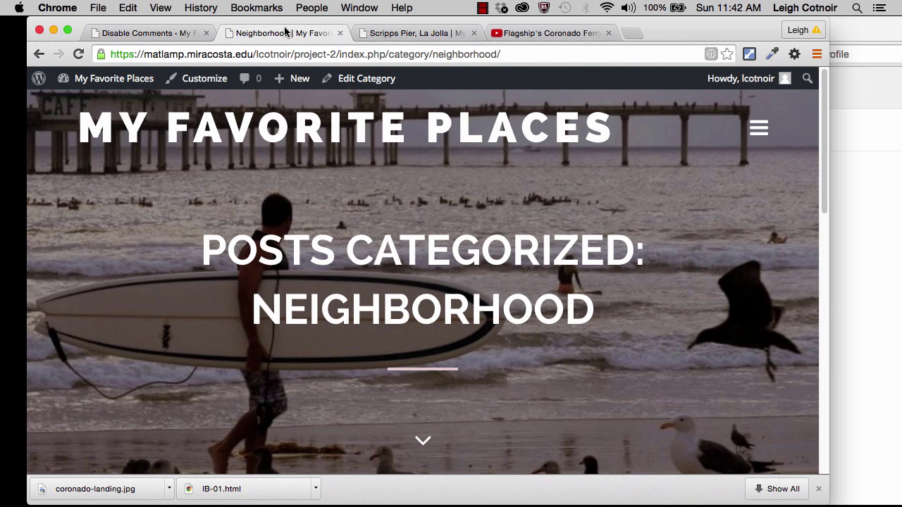
key("super+r")
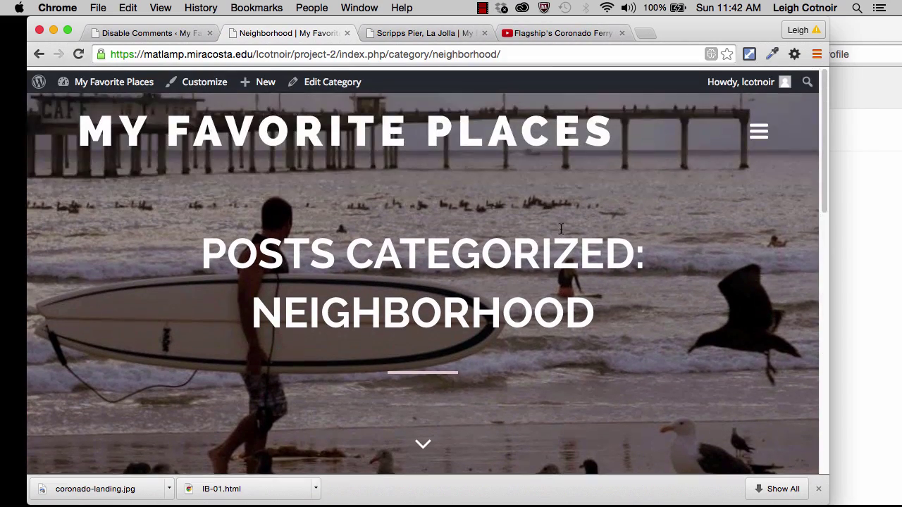
- Scroll through the Ocean Beach Pier post to confirm no comment form appears
scroll(504, 277, "down", 5)
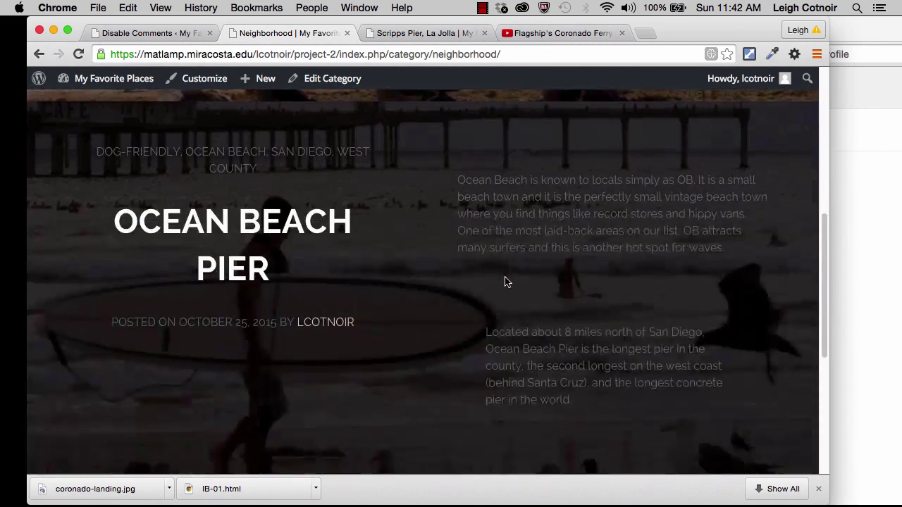
left_click(222, 204)
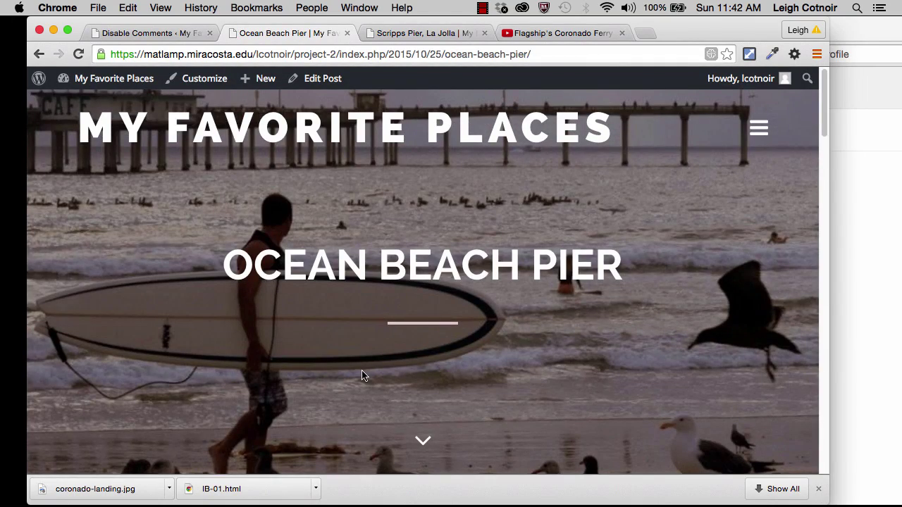
scroll(361, 375, "down", 3)
scroll(361, 376, "down", 5)
scroll(361, 376, "down", 1)
scroll(362, 376, "down", 1)
scroll(362, 376, "down", 8)
scroll(362, 374, "down", 1)
scroll(362, 371, "down", 10)
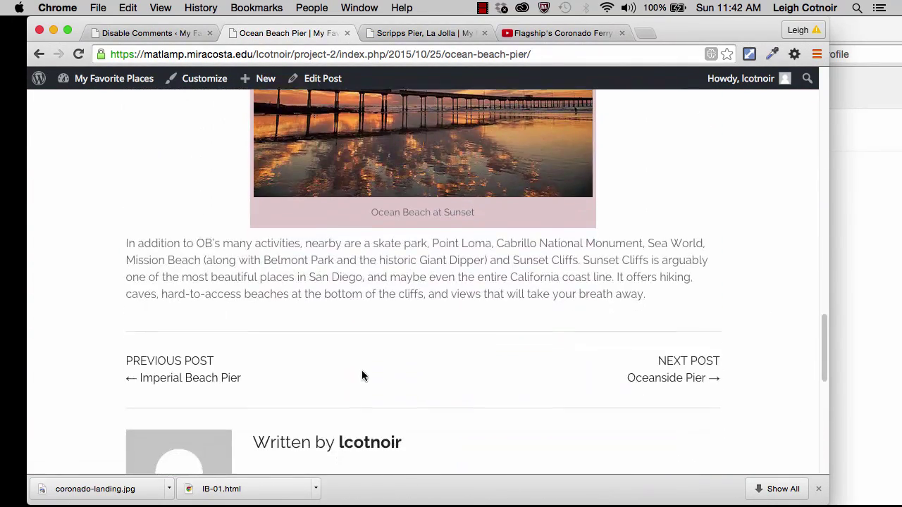
scroll(362, 372, "up", 14)
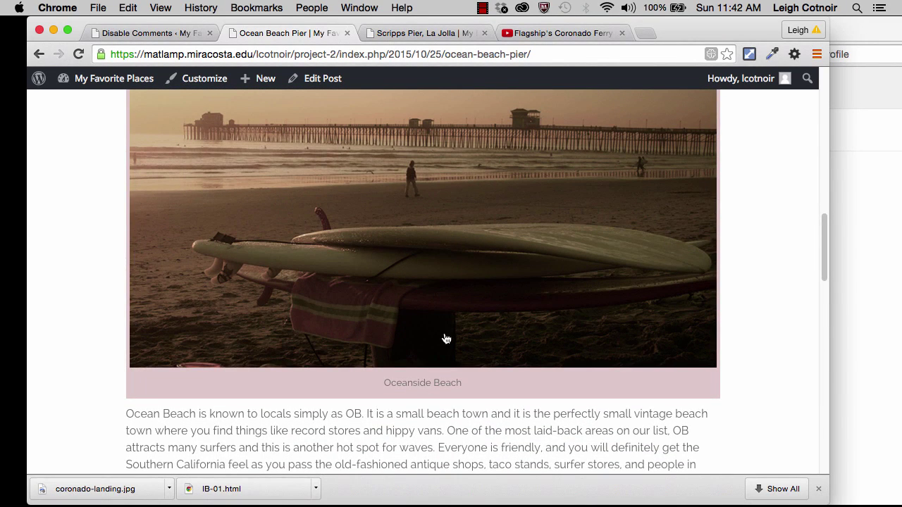
scroll(453, 315, "up", 5)
scroll(437, 296, "up", 2)
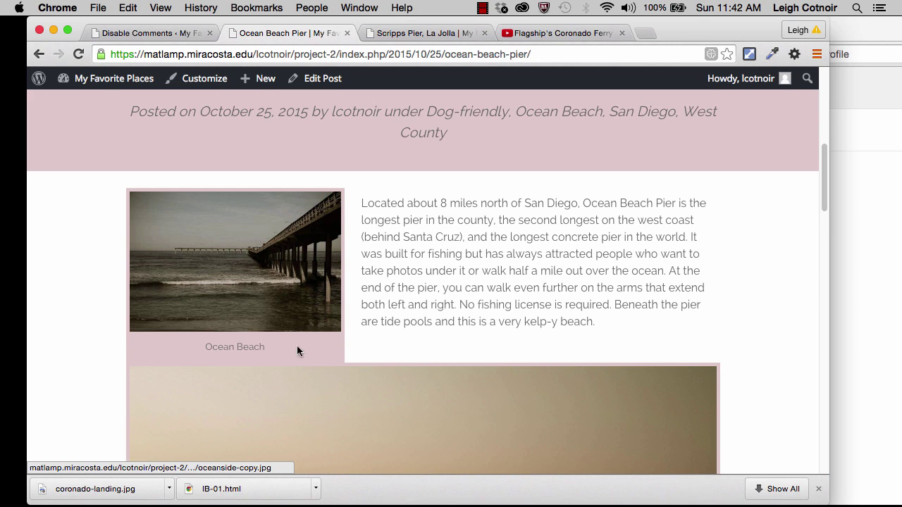
scroll(441, 393, "down", 1)
scroll(441, 393, "down", 5)
scroll(441, 393, "down", 5)
scroll(441, 393, "down", 5)
scroll(441, 393, "down", 5)
scroll(441, 394, "down", 1)
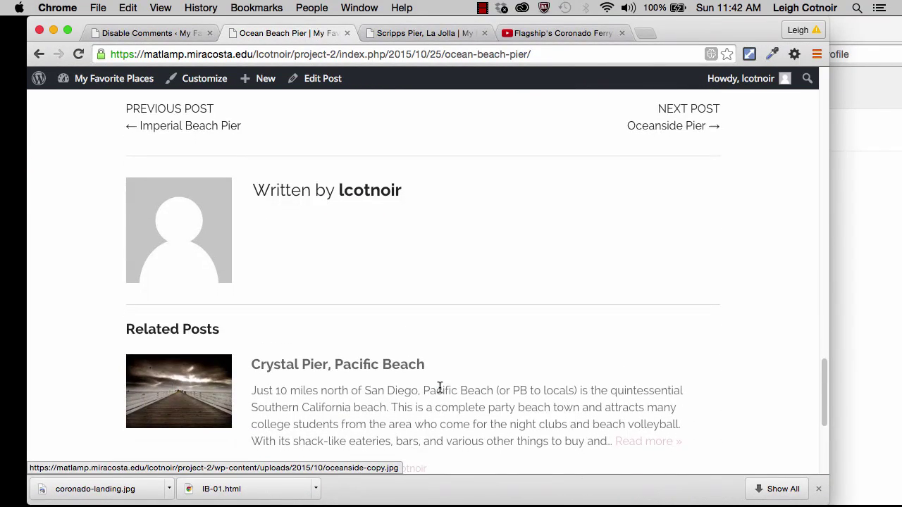
scroll(440, 393, "down", 1)
scroll(439, 392, "down", 4)
scroll(439, 392, "up", 5)
scroll(519, 237, "up", 15)
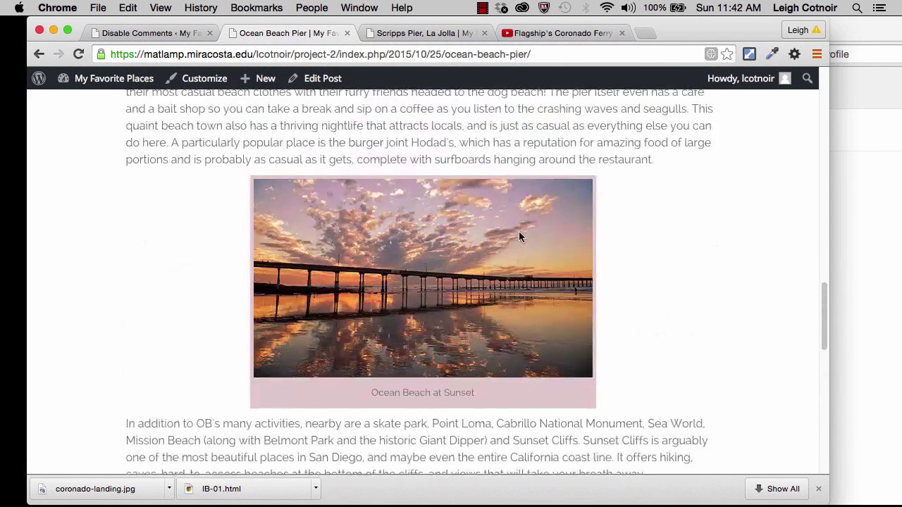
scroll(519, 237, "down", 4)
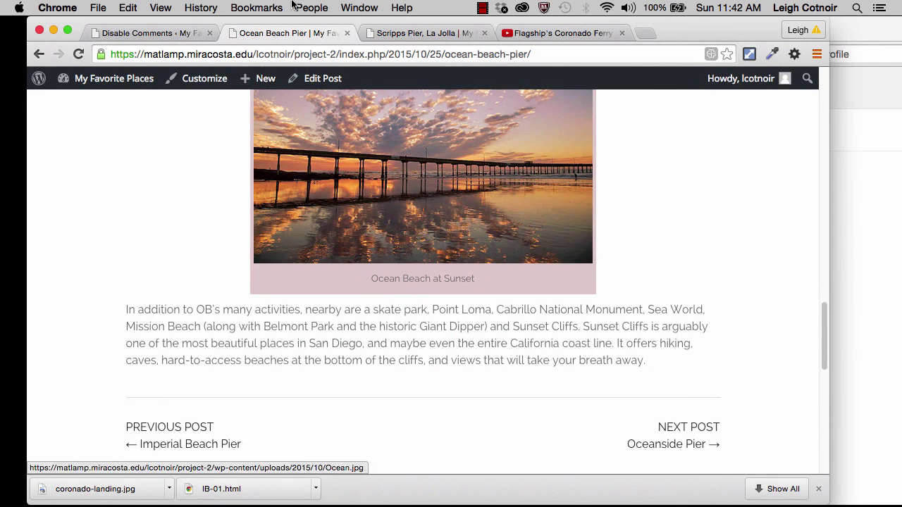
- Return to the Disable Comments settings tab and dismiss the Advanced Custom Fields notice
left_click(176, 32)
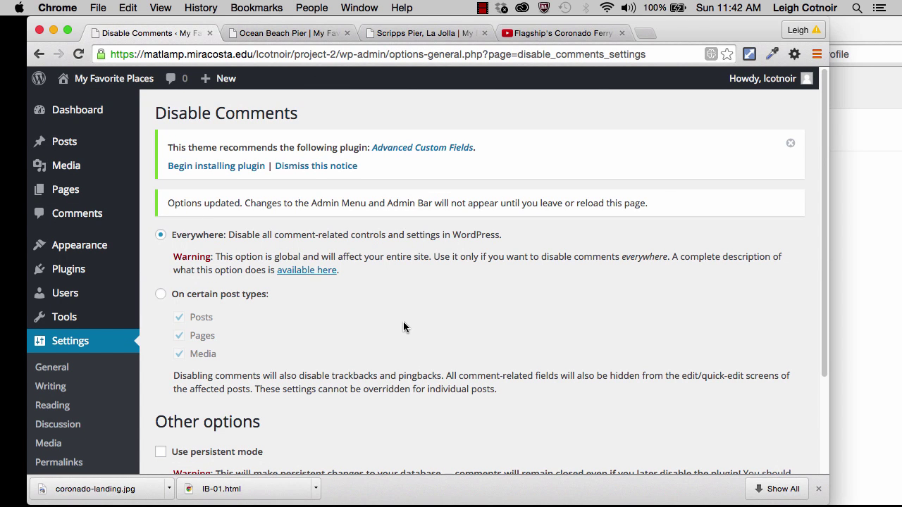
left_click(796, 140)
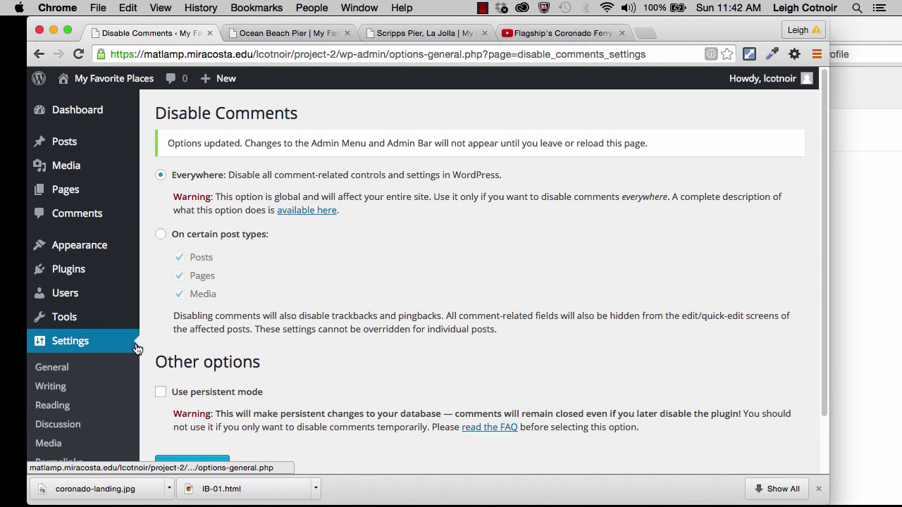